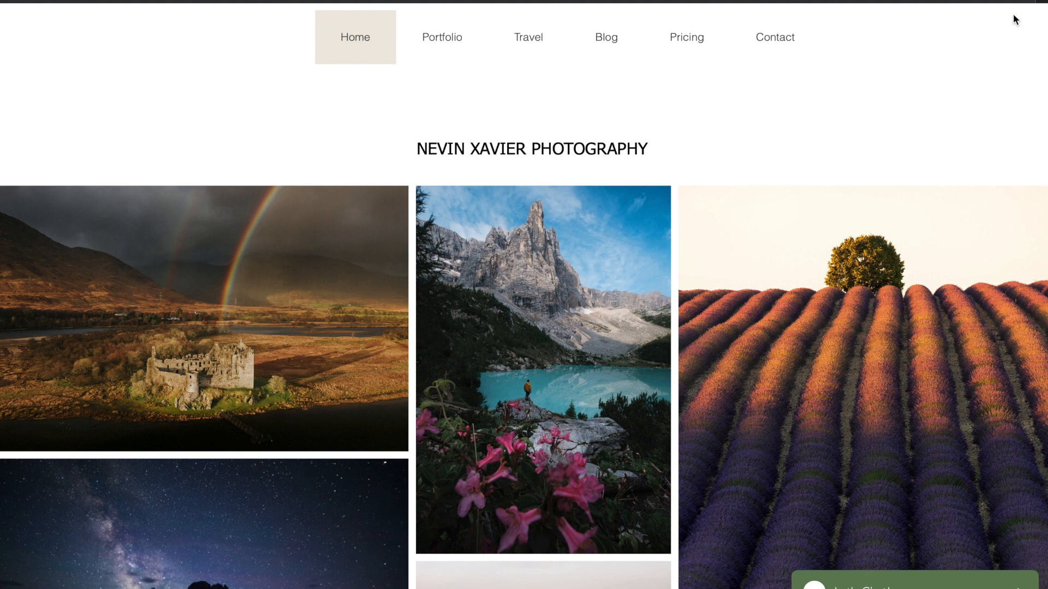
# - Switch from the photography website to the Lightroom Classic window
pyautogui.moveTo(656, 331)
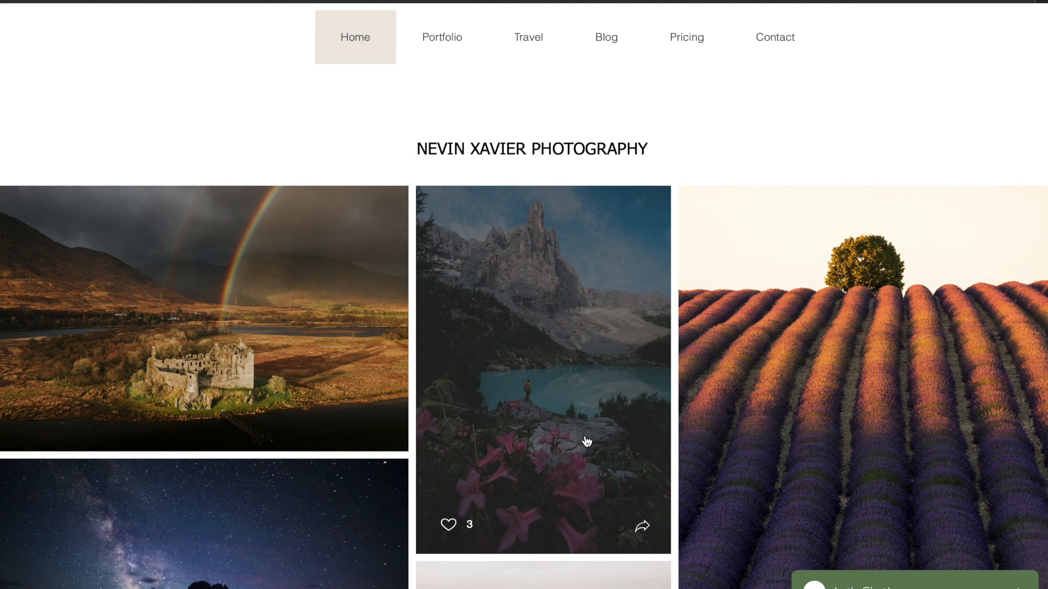
pyautogui.hotkey('ctrl', 'Up')
pyautogui.click(599, 332)
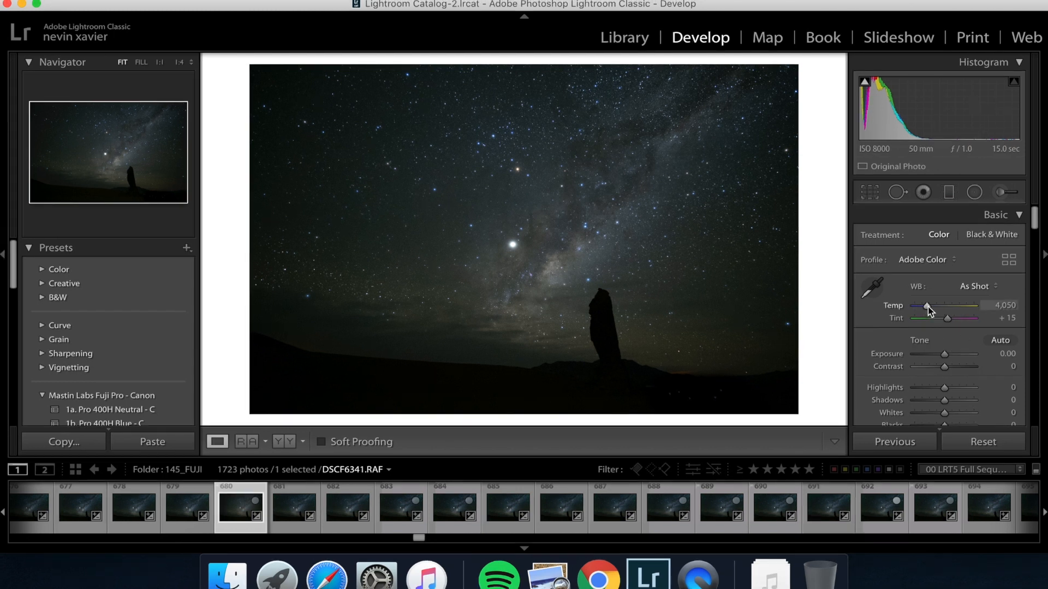
# - Cool the night sky photo to a temperature of 3,717 and set Dehaze to +17
pyautogui.moveTo(927, 307); pyautogui.dragTo(926, 309)
pyautogui.moveTo(925, 308); pyautogui.dragTo(925, 308)
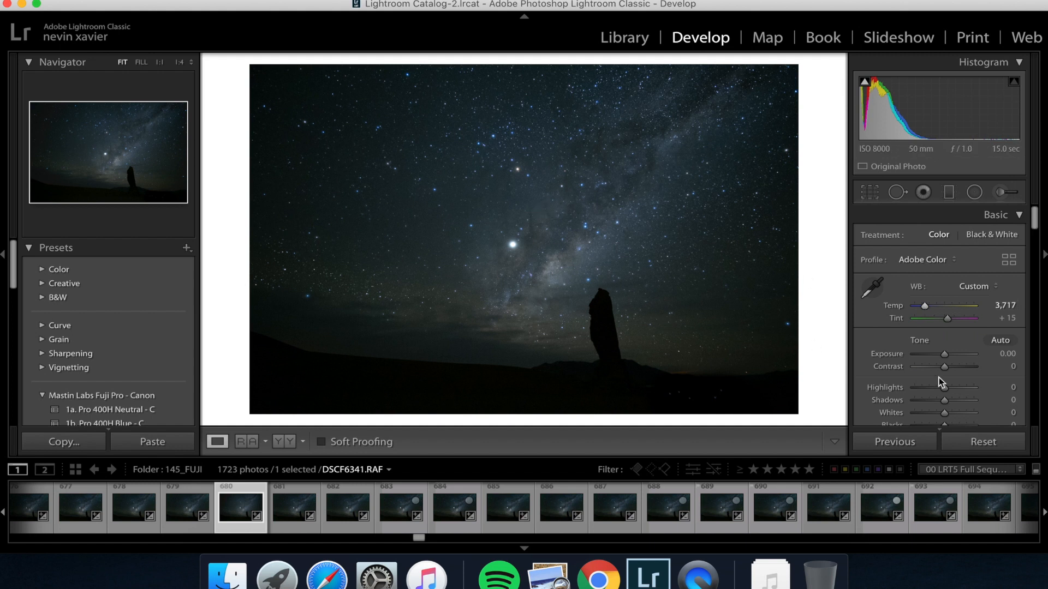
pyautogui.scroll(-4, 938, 376)
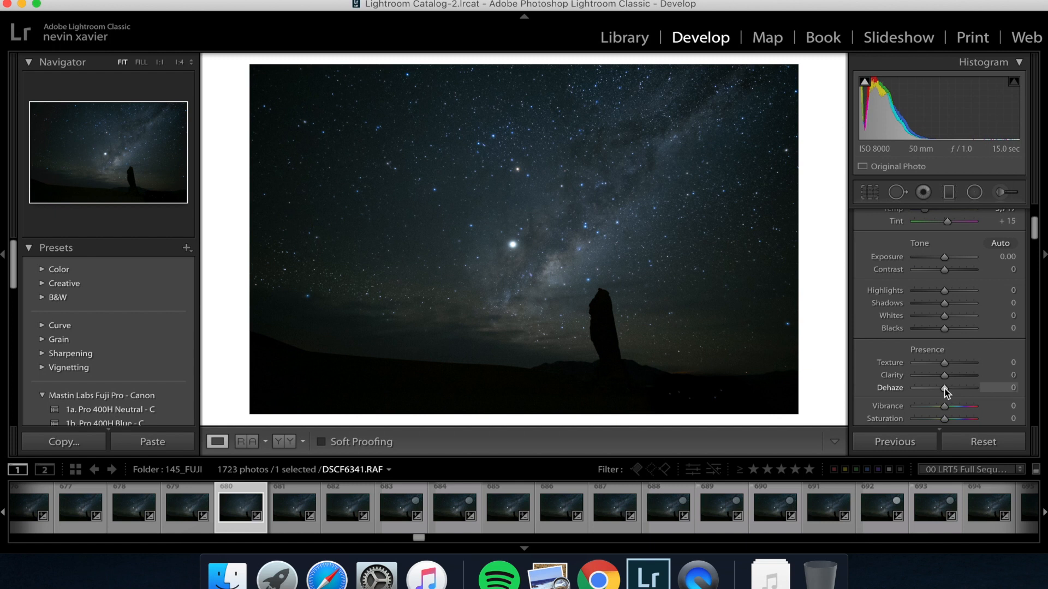
pyautogui.moveTo(945, 389); pyautogui.dragTo(950, 392)
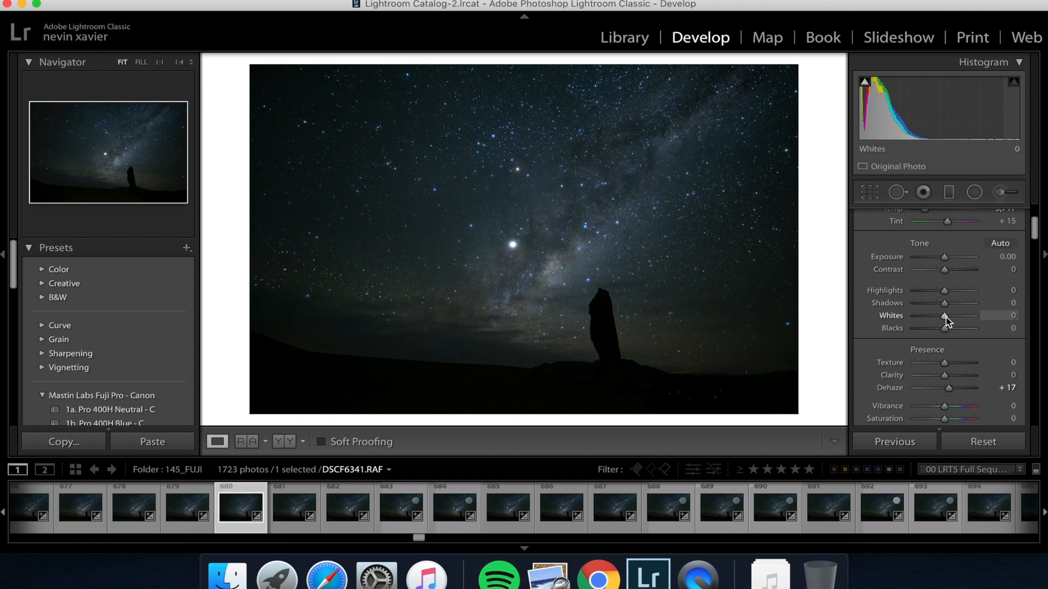
# - Adjust the photo's tone with Whites at +11, Highlights at +6 and Contrast at +3
pyautogui.moveTo(946, 317); pyautogui.dragTo(948, 320)
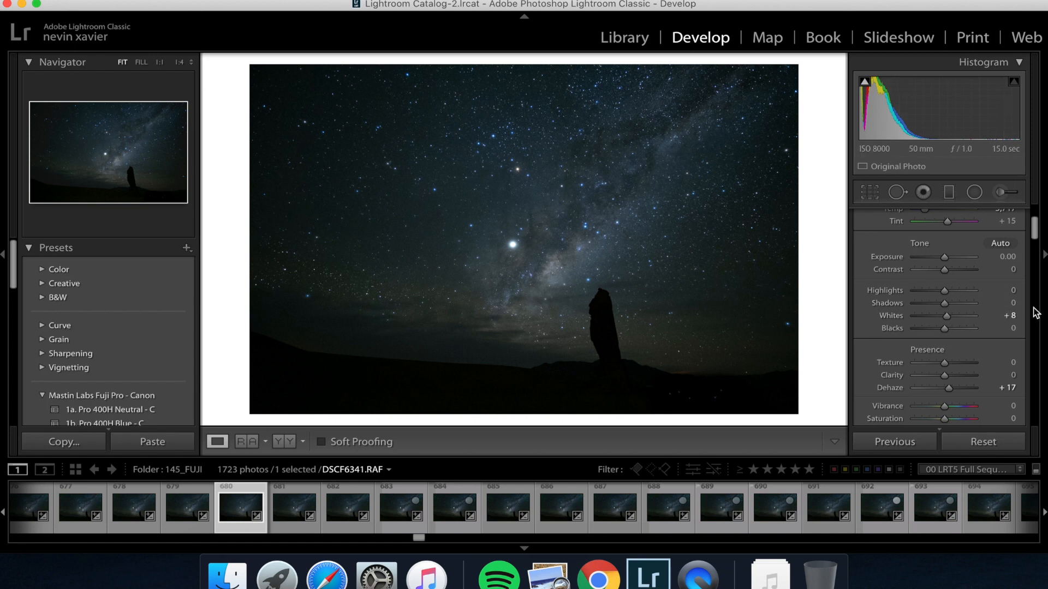
pyautogui.moveTo(947, 317); pyautogui.dragTo(949, 317)
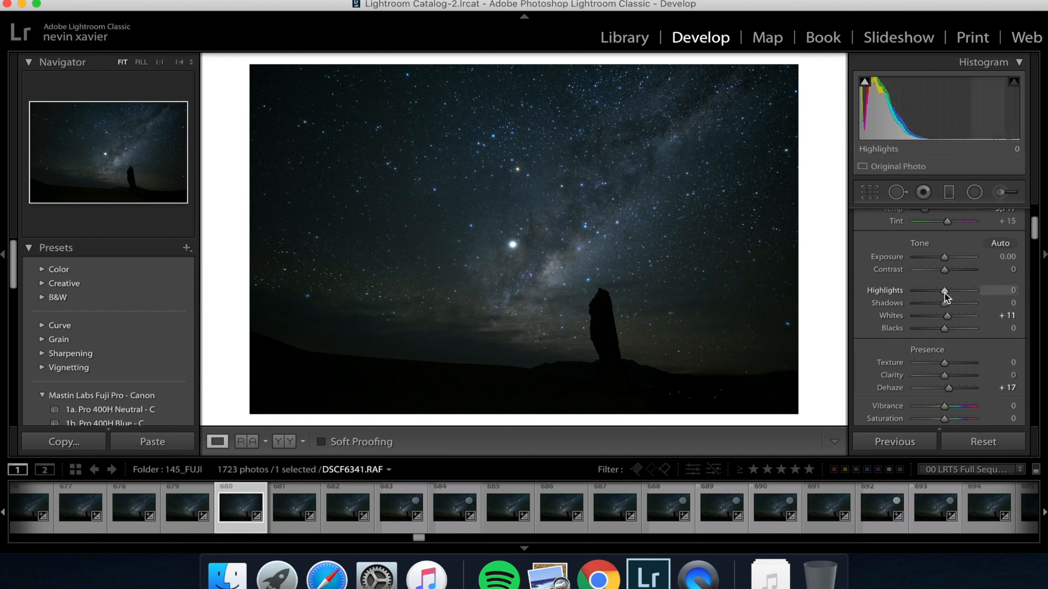
pyautogui.moveTo(945, 291); pyautogui.dragTo(945, 291)
pyautogui.moveTo(946, 294); pyautogui.dragTo(945, 295)
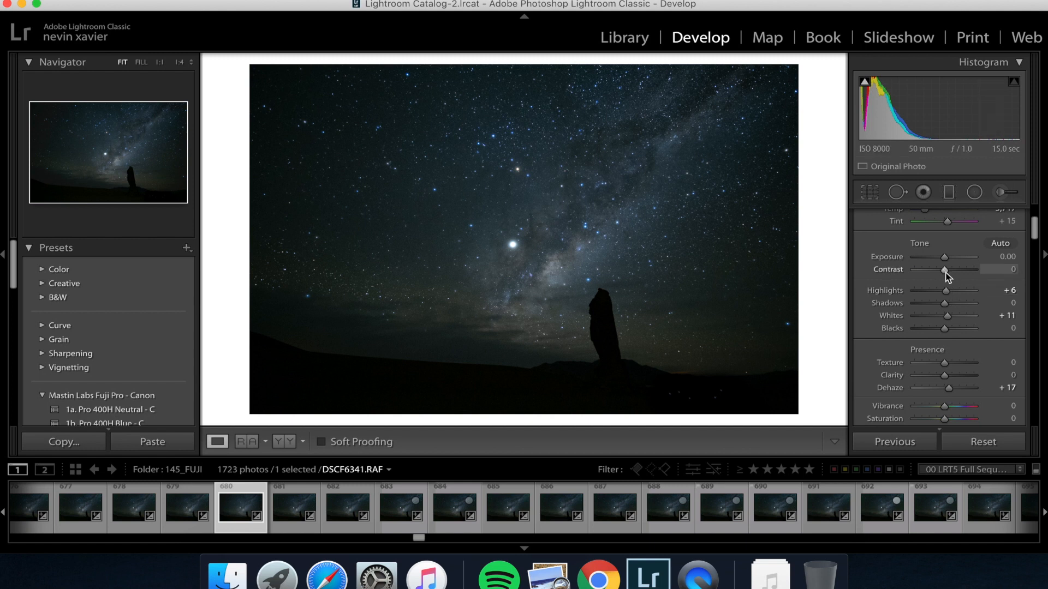
pyautogui.moveTo(946, 273); pyautogui.dragTo(948, 273)
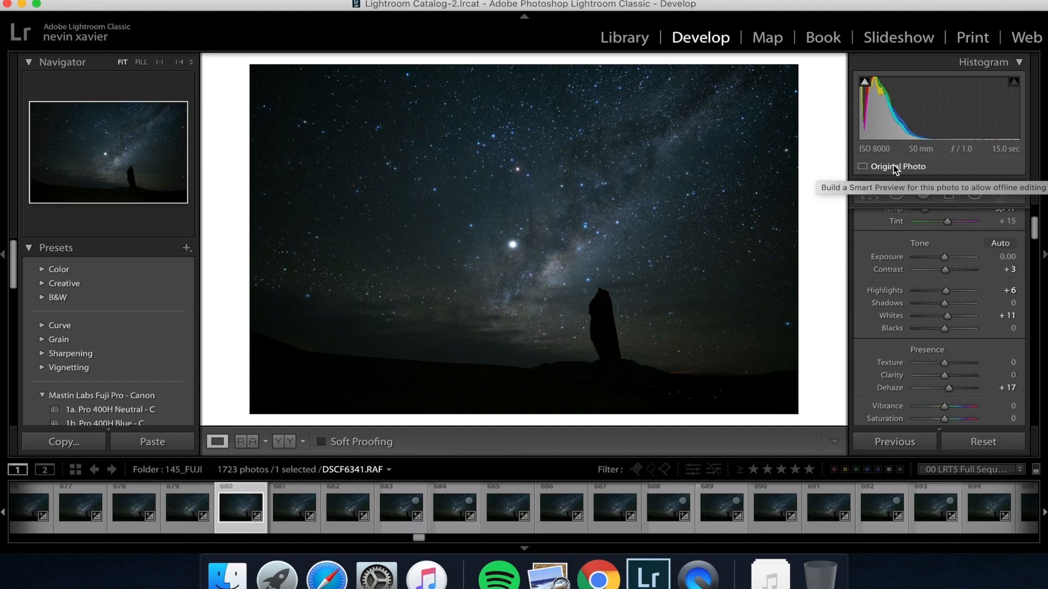
# - Inspect the stars and noise around the rock and Milky Way at 1:1, and return to the full photo view
pyautogui.click(571, 272)
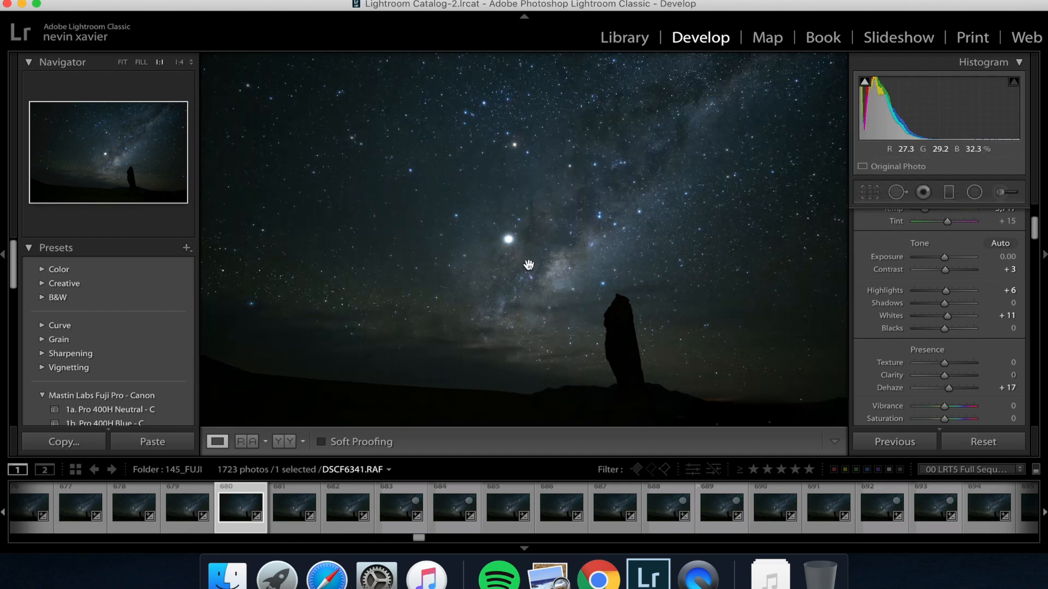
pyautogui.moveTo(688, 297); pyautogui.dragTo(339, 265)
pyautogui.moveTo(686, 276); pyautogui.dragTo(592, 250)
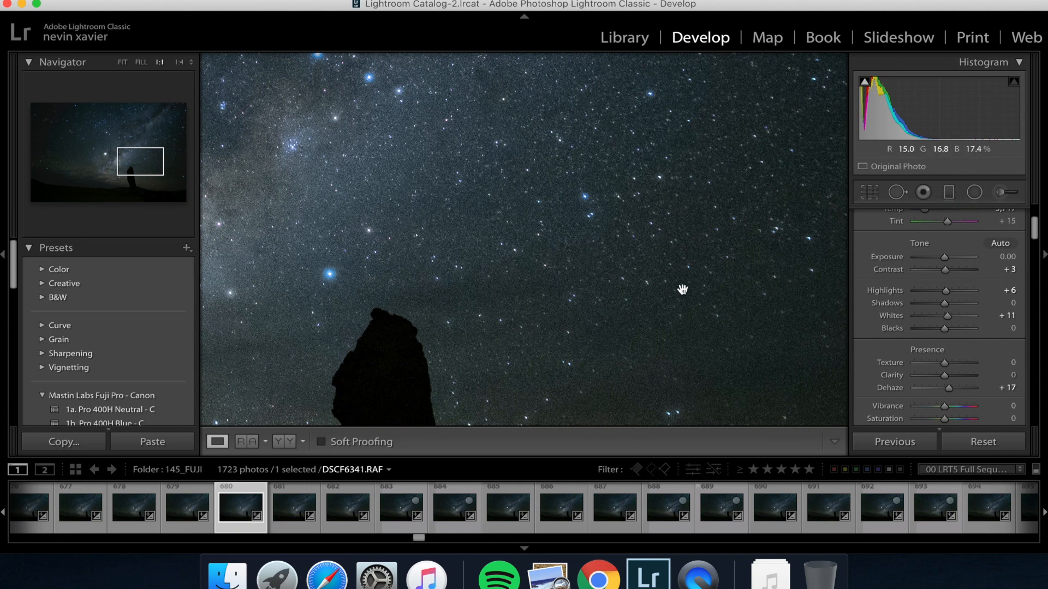
pyautogui.moveTo(680, 289); pyautogui.dragTo(655, 370)
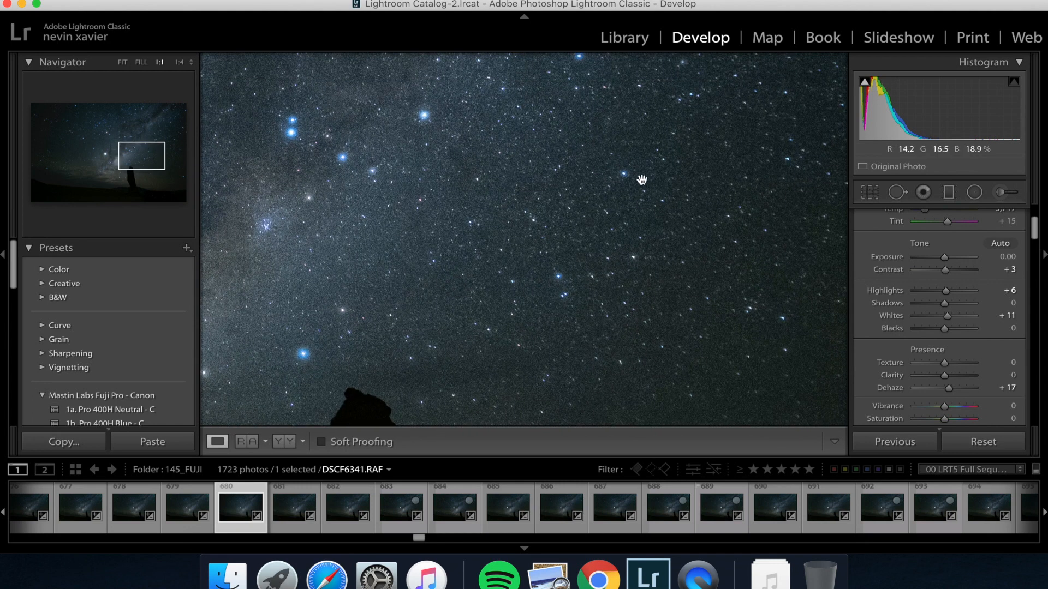
pyautogui.moveTo(642, 184); pyautogui.dragTo(626, 455)
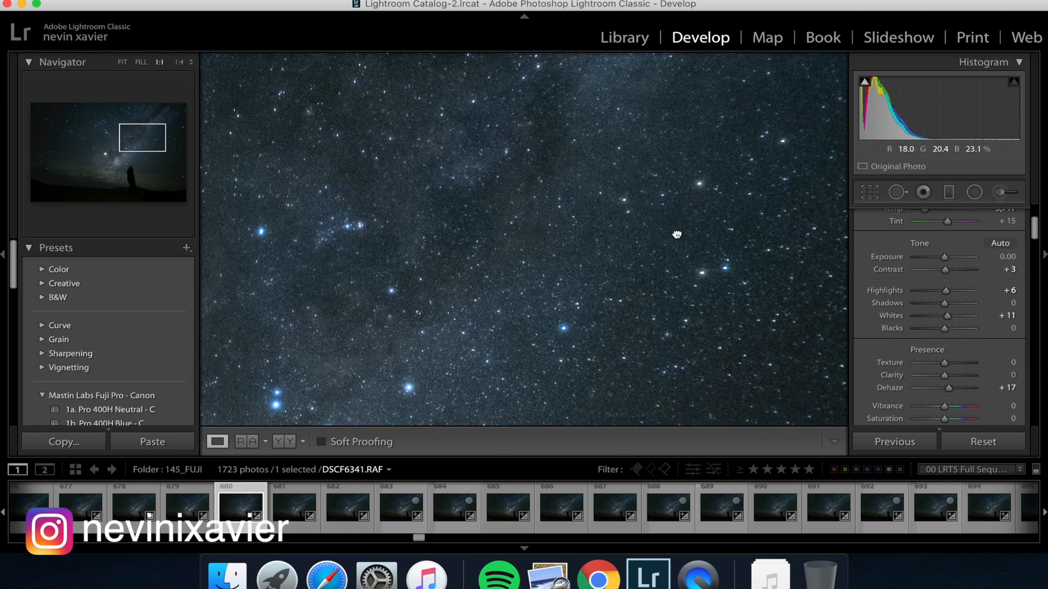
pyautogui.moveTo(675, 232); pyautogui.dragTo(543, 218)
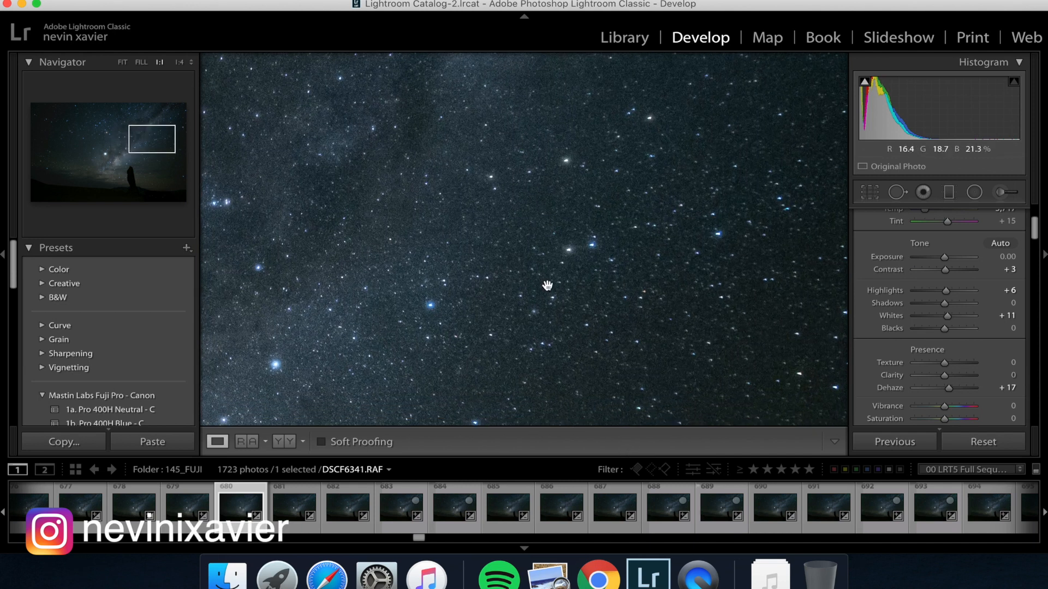
pyautogui.moveTo(546, 285); pyautogui.dragTo(732, 202)
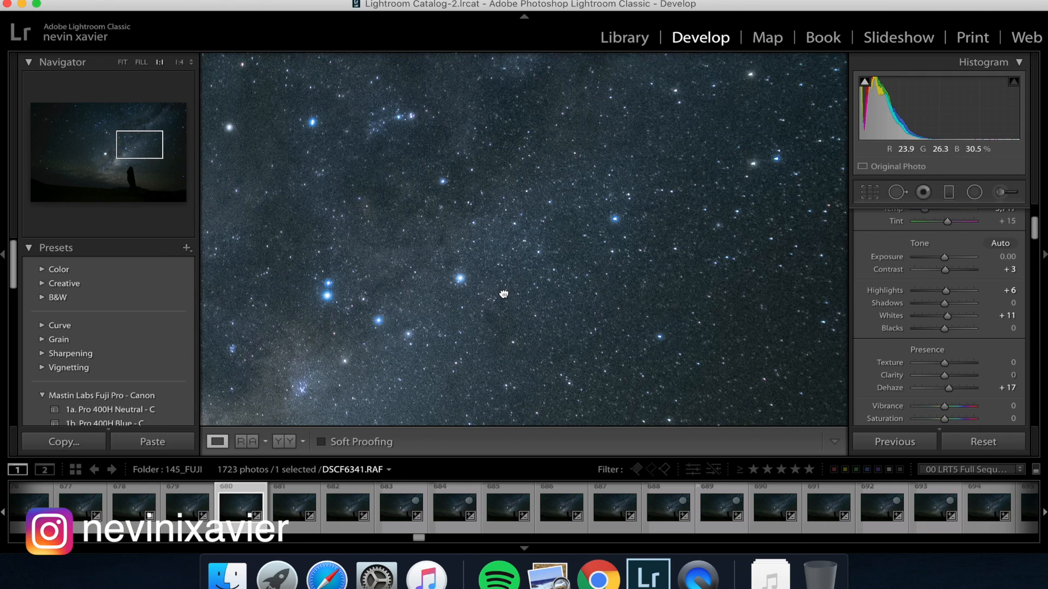
pyautogui.moveTo(502, 292); pyautogui.dragTo(724, 254)
pyautogui.moveTo(526, 299); pyautogui.dragTo(641, 194)
pyautogui.click(668, 308)
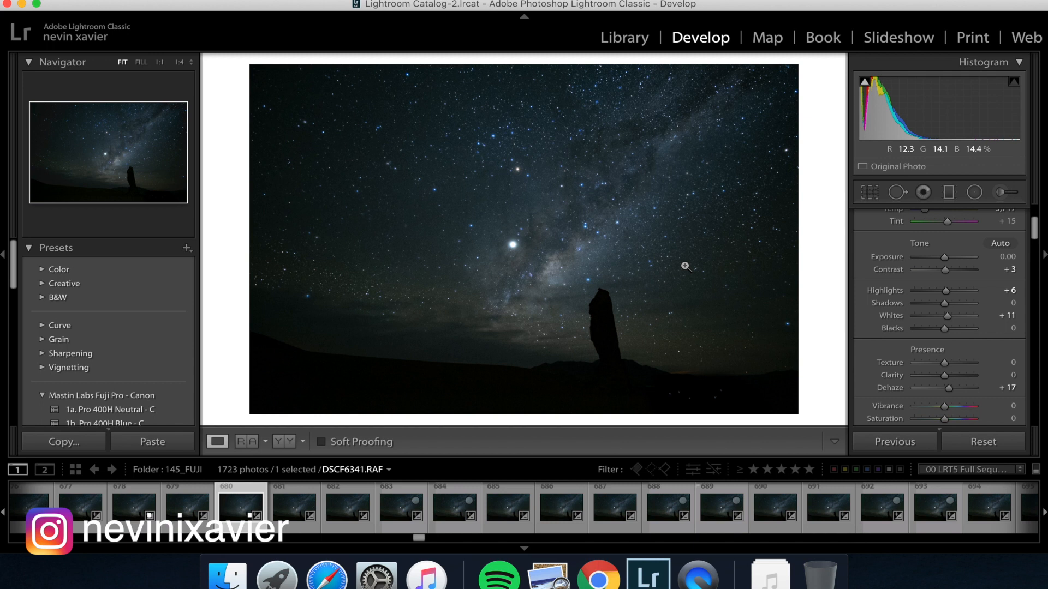
# - Add two points to the RGB tone curve, one at the midtones and one in the shadows
pyautogui.scroll(3, 931, 332)
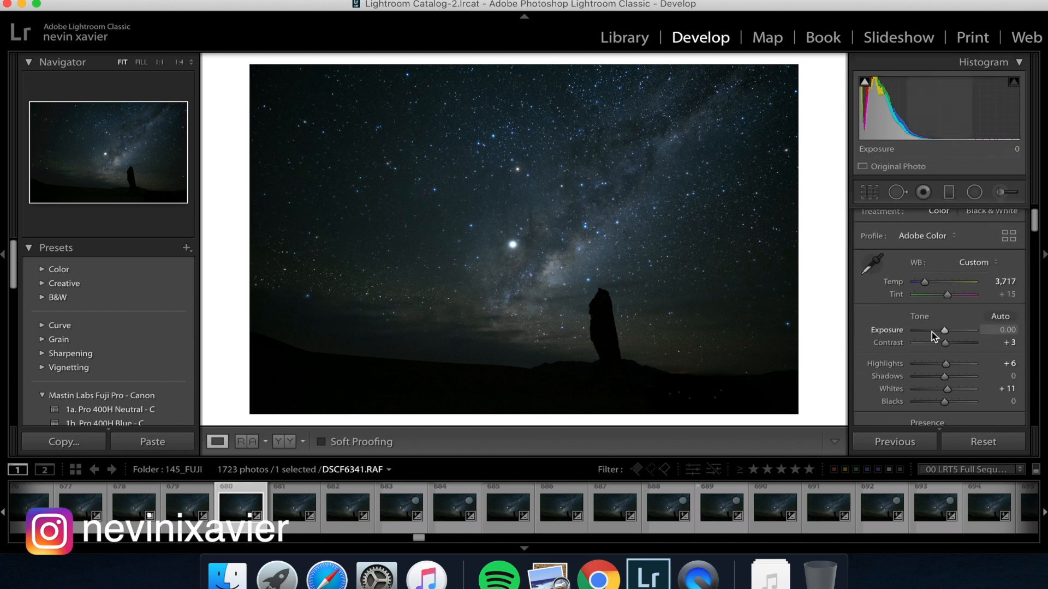
pyautogui.scroll(-3, 960, 365)
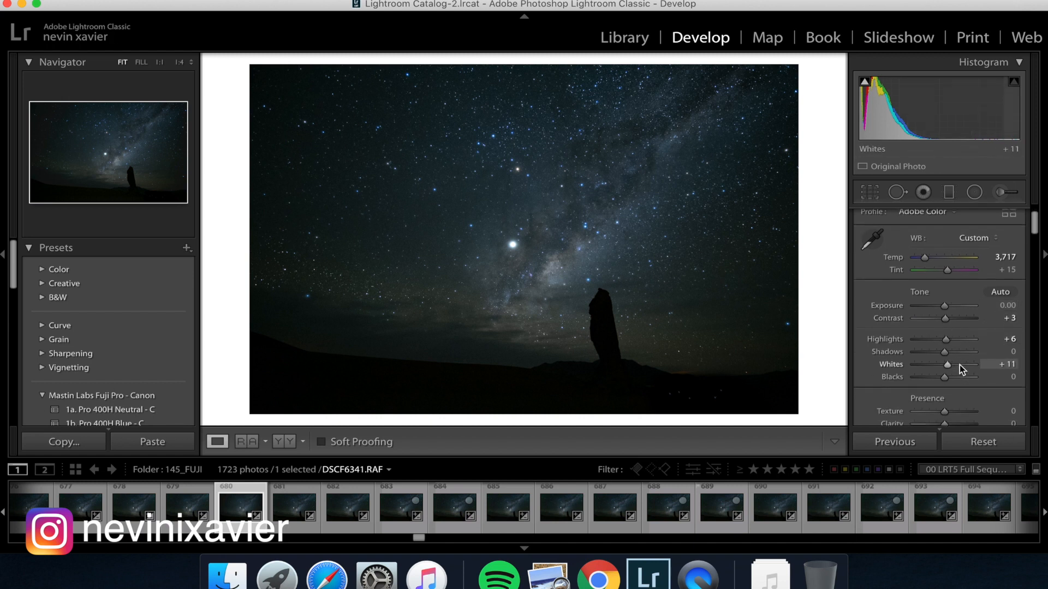
pyautogui.scroll(-10, 959, 365)
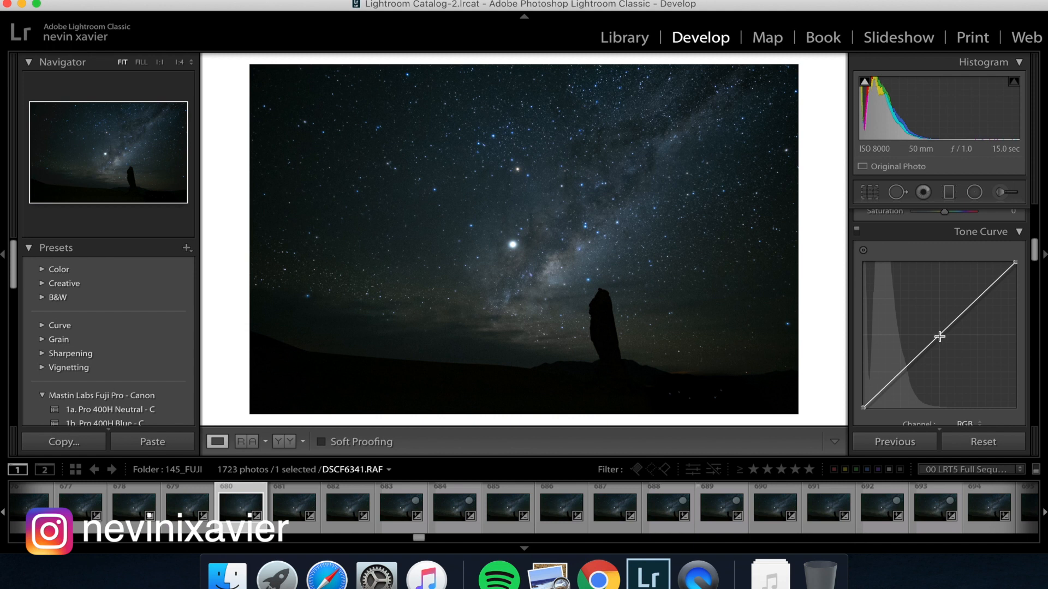
pyautogui.click(938, 335)
pyautogui.click(899, 373)
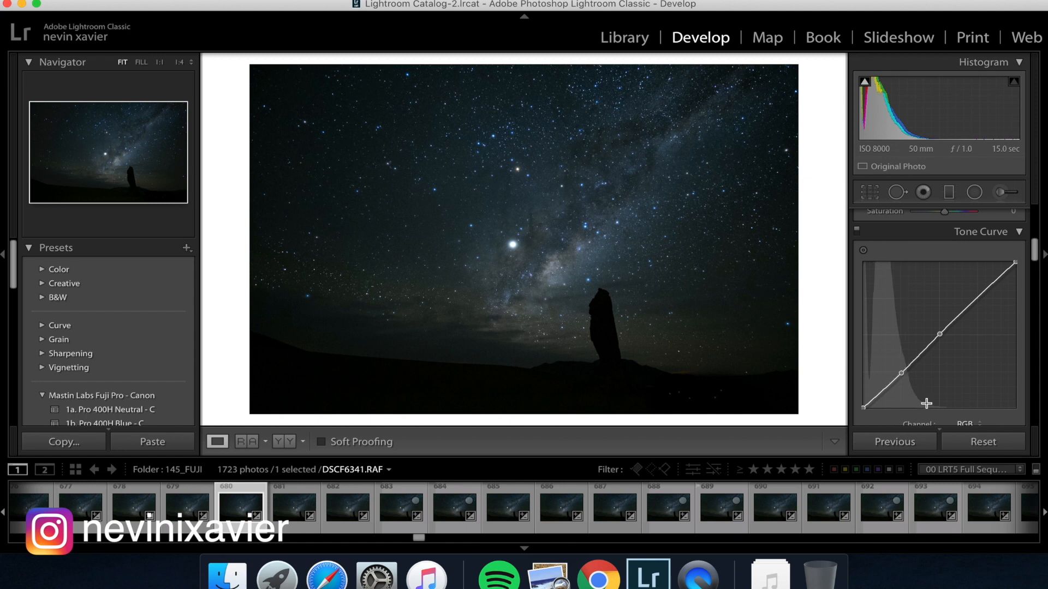
# - Switch the Lens Corrections to their manual settings
pyautogui.scroll(-10, 945, 404)
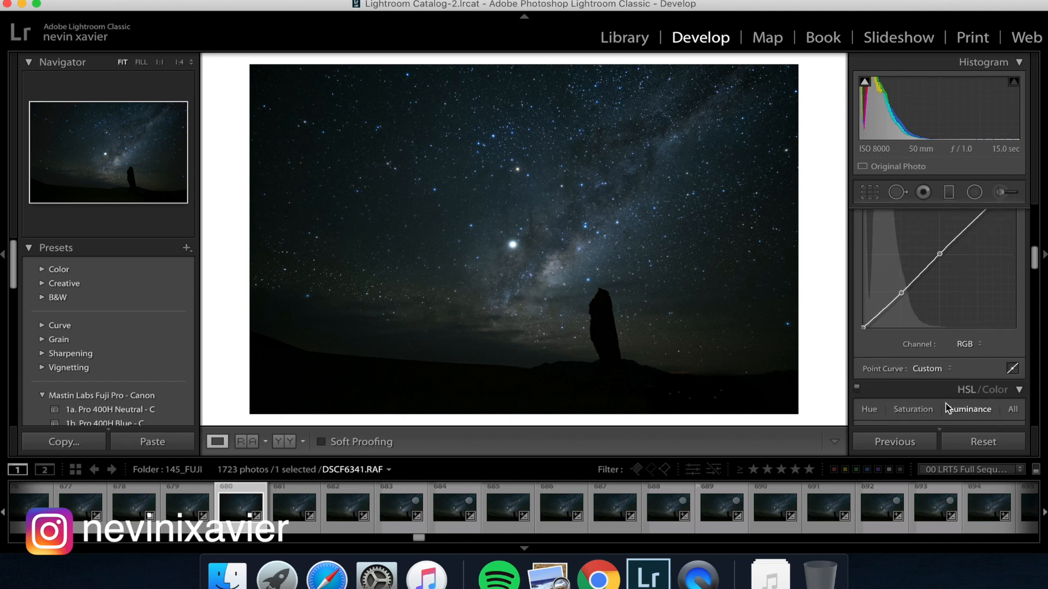
pyautogui.scroll(-3, 947, 408)
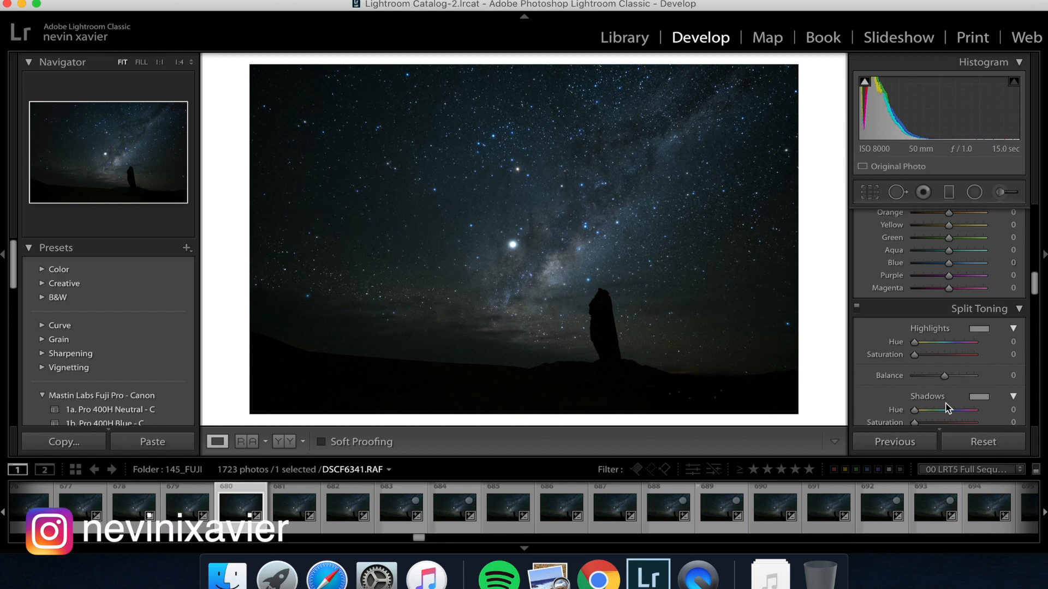
pyautogui.scroll(-5, 965, 385)
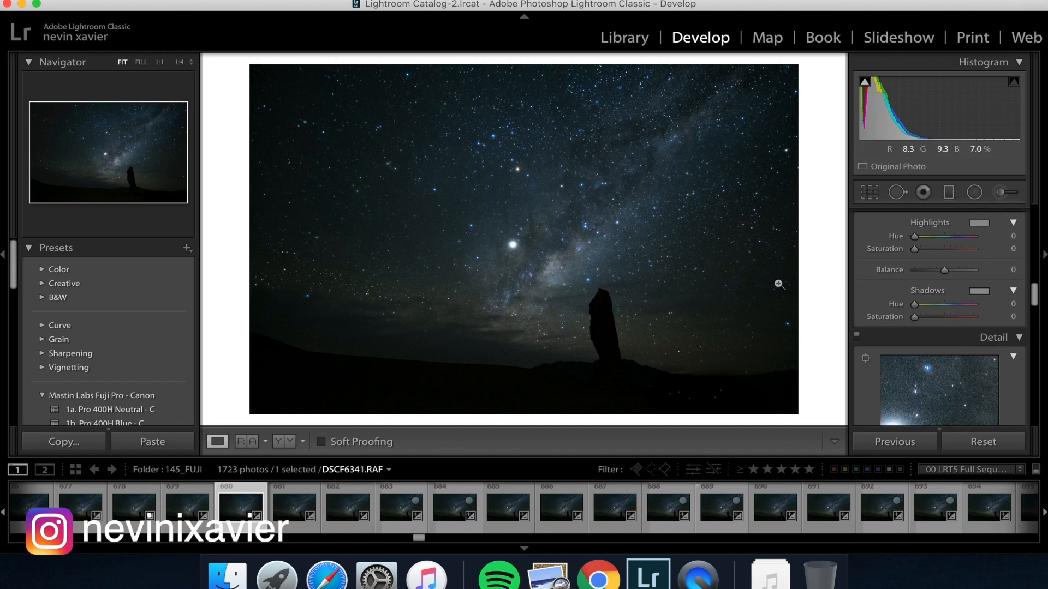
pyautogui.scroll(-10, 904, 383)
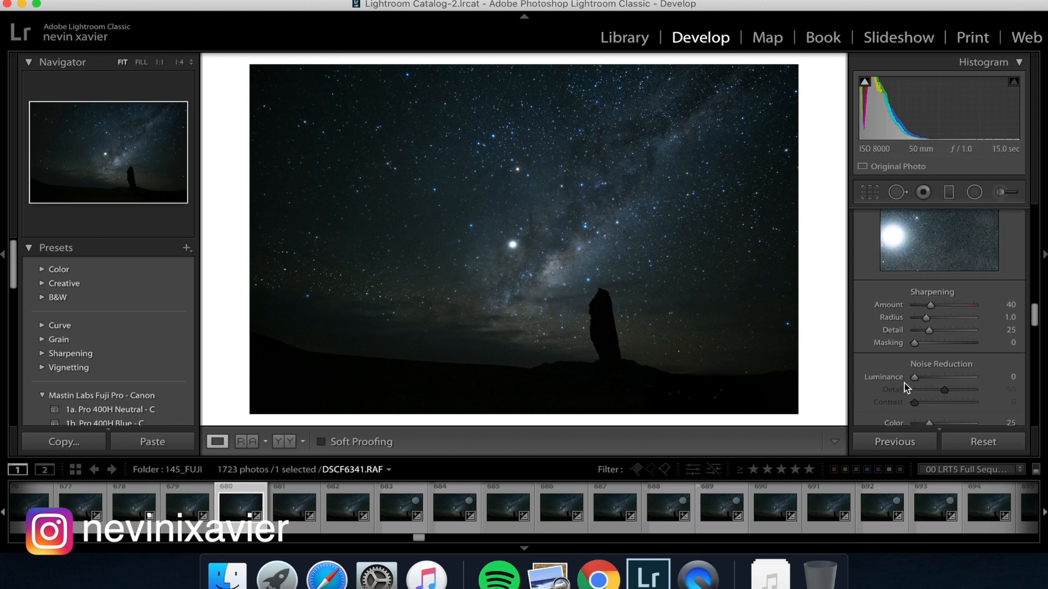
pyautogui.scroll(-8, 905, 383)
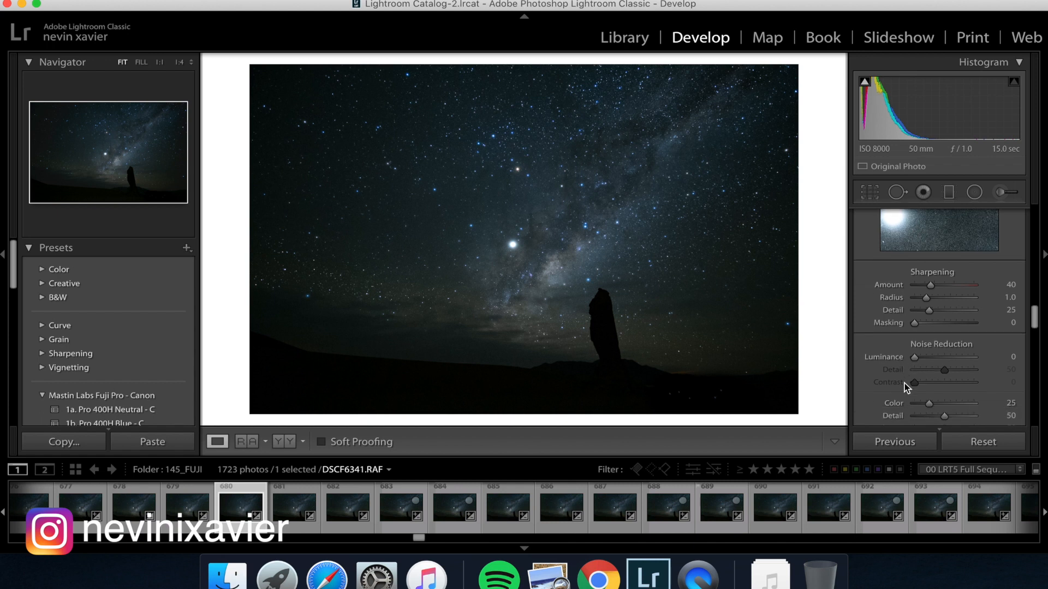
pyautogui.scroll(-2, 904, 384)
pyautogui.click(918, 293)
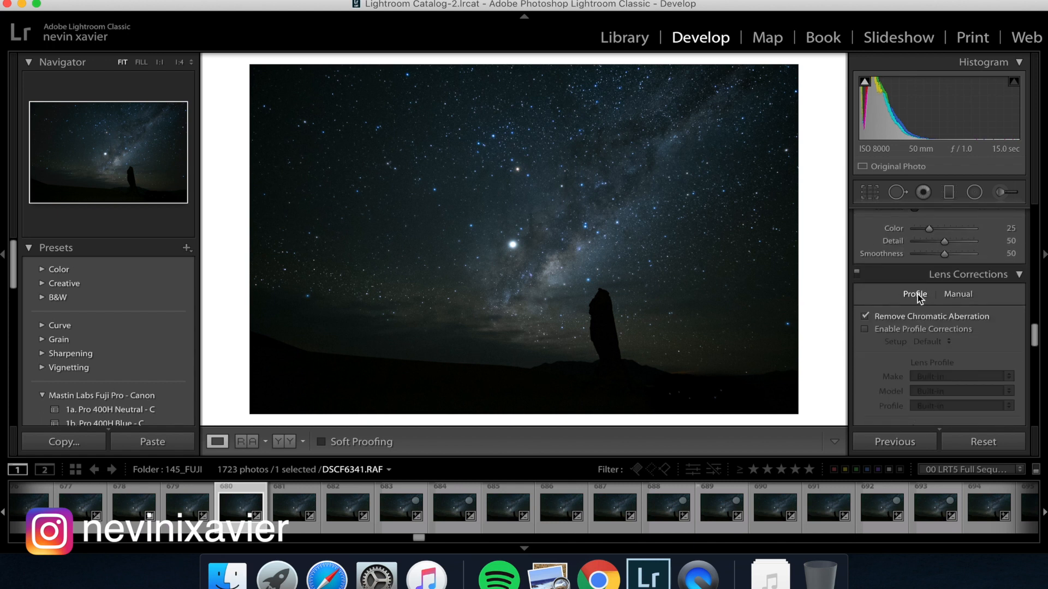
pyautogui.click(959, 295)
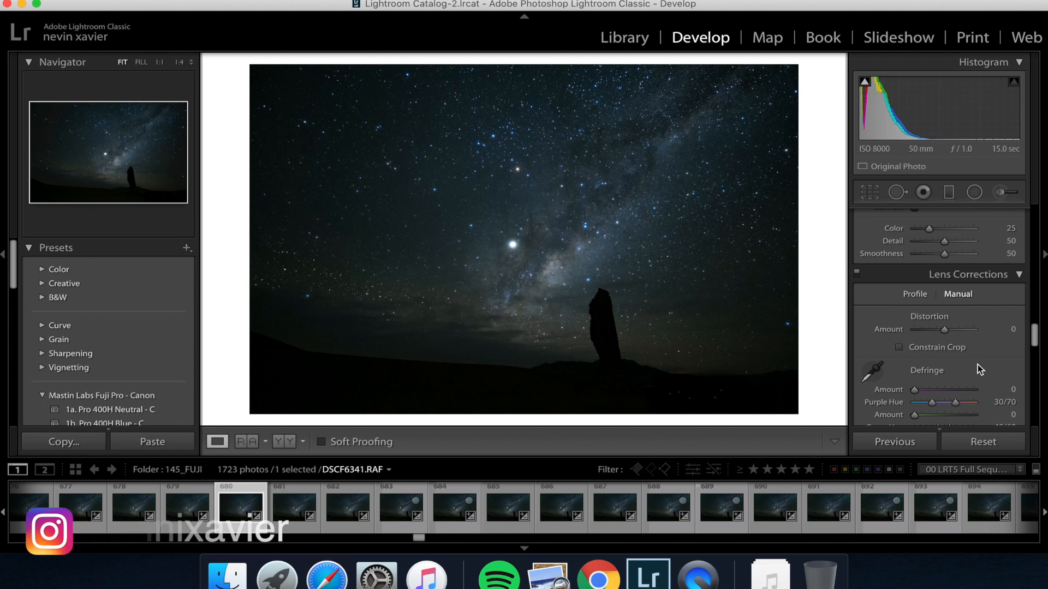
# - Set the lens vignetting amount to +100 and check the sky near the photo's upper-right corner at 1:1
pyautogui.scroll(-5, 978, 365)
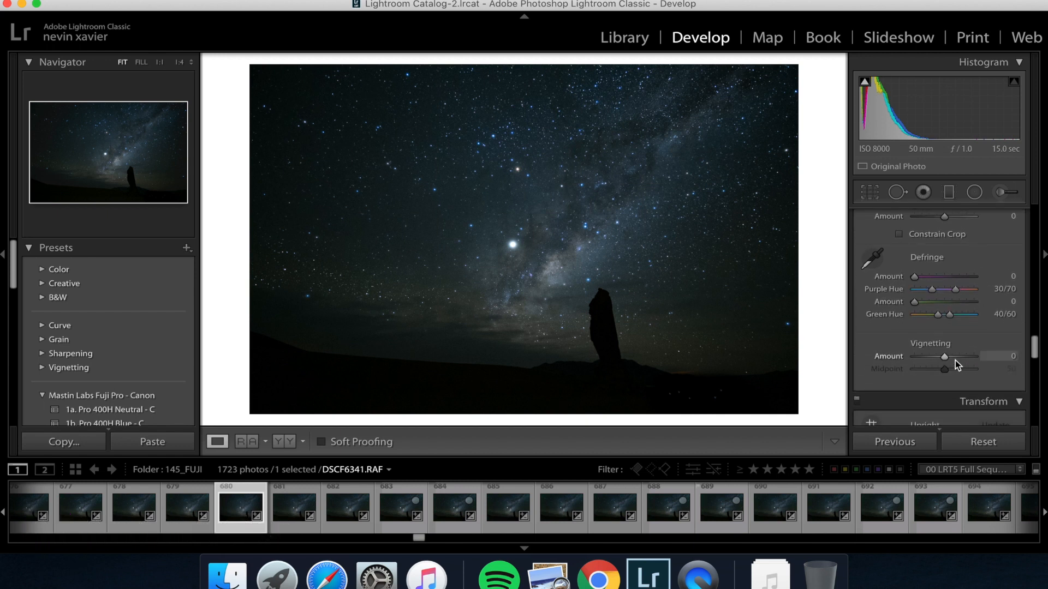
pyautogui.moveTo(944, 357); pyautogui.dragTo(964, 359)
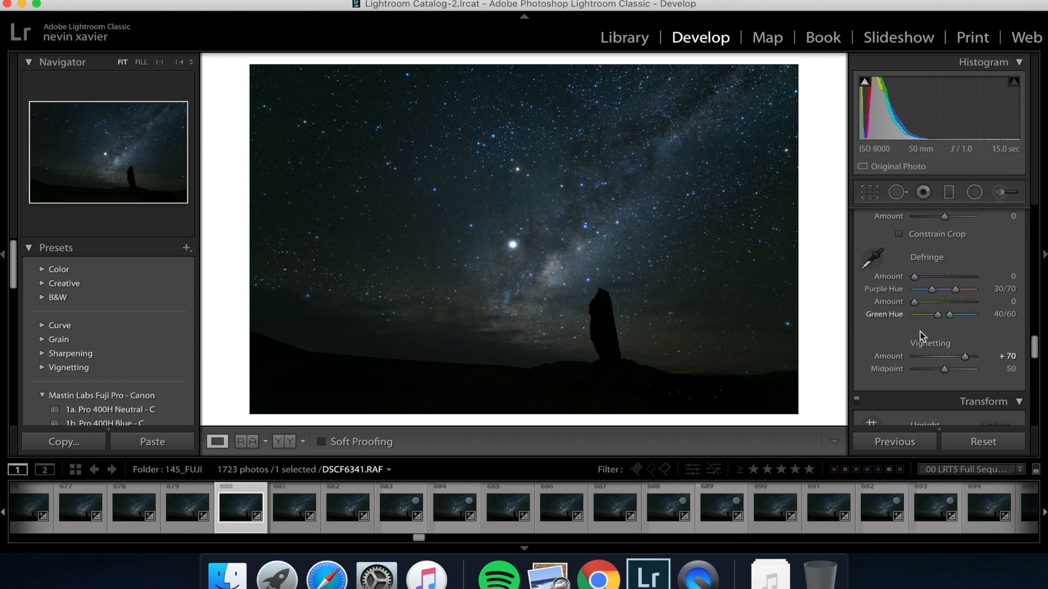
pyautogui.moveTo(965, 360); pyautogui.dragTo(946, 359)
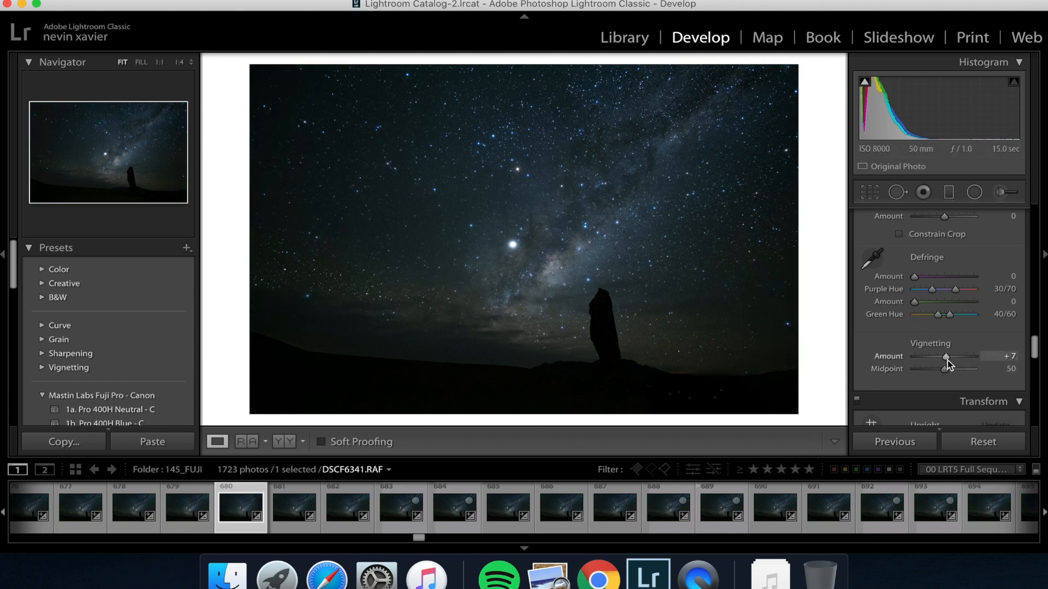
pyautogui.moveTo(948, 360); pyautogui.dragTo(973, 365)
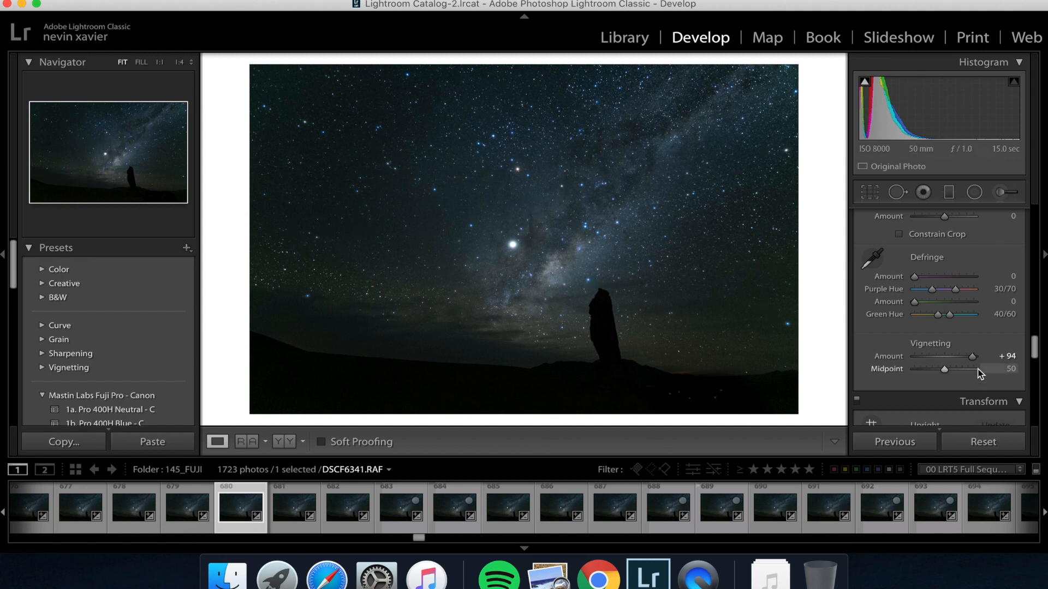
pyautogui.moveTo(974, 361); pyautogui.dragTo(984, 366)
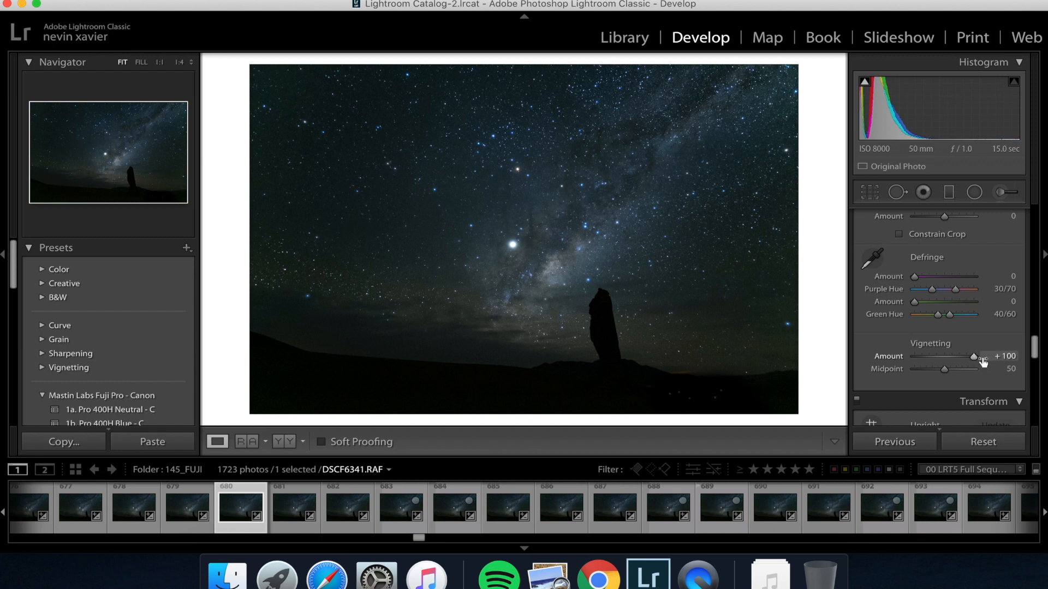
pyautogui.click(769, 134)
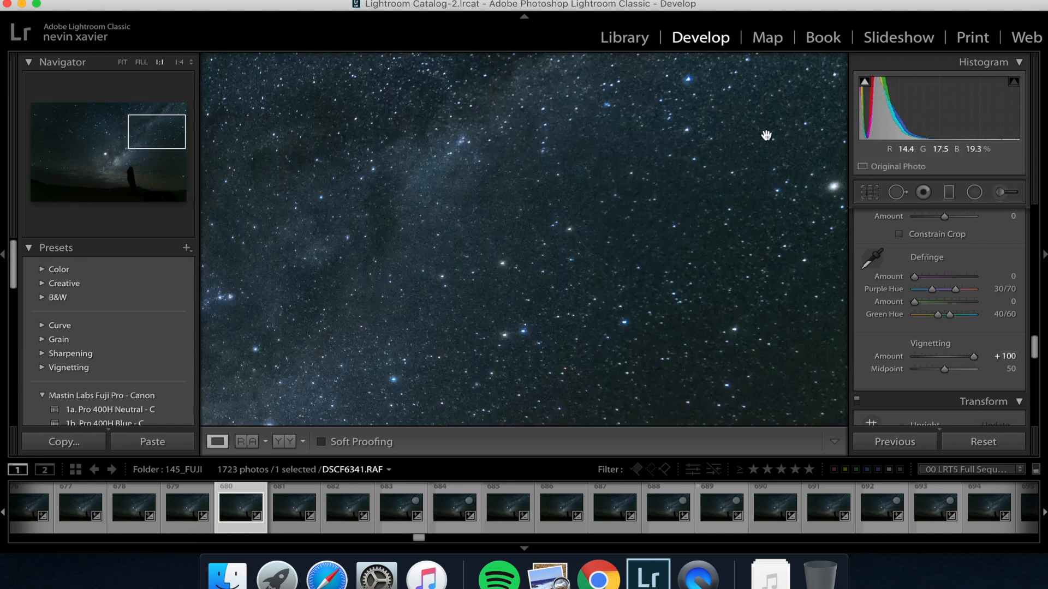
pyautogui.click(767, 134)
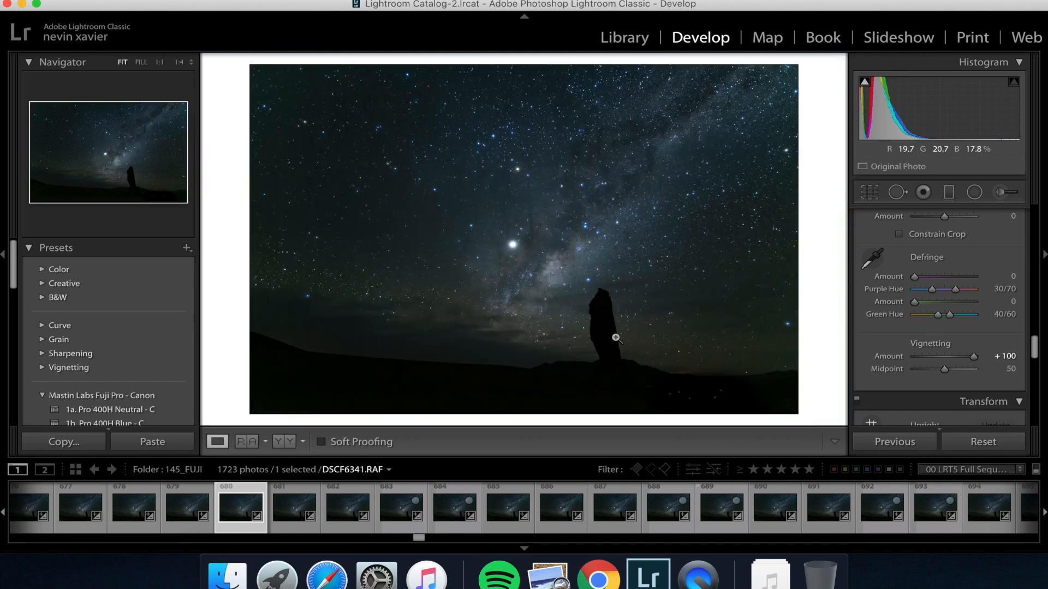
pyautogui.scroll(15, 931, 327)
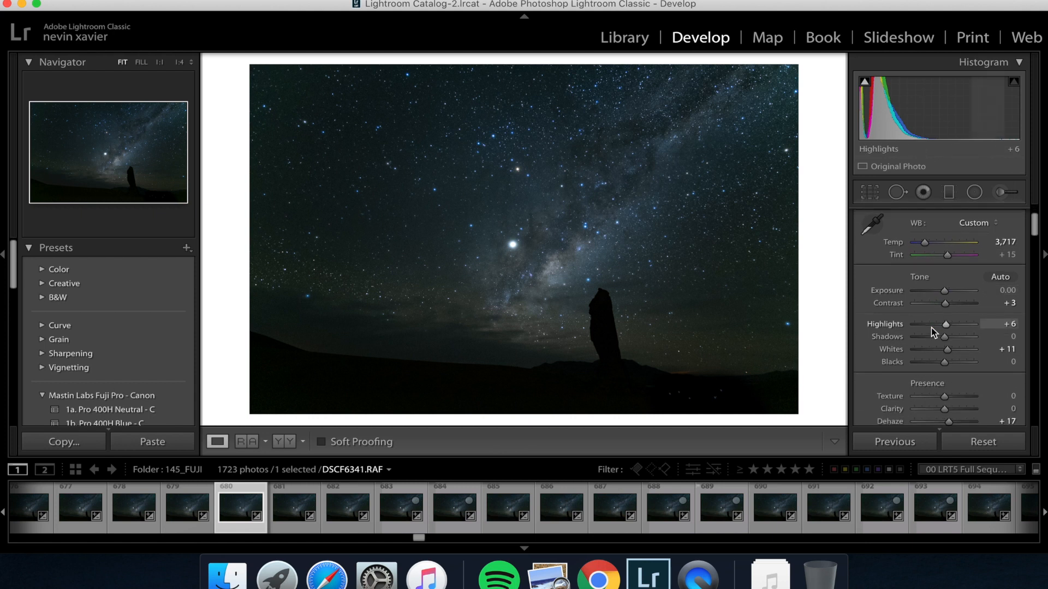
# - Raise the photo's Dehaze amount to +24
pyautogui.scroll(-1, 931, 328)
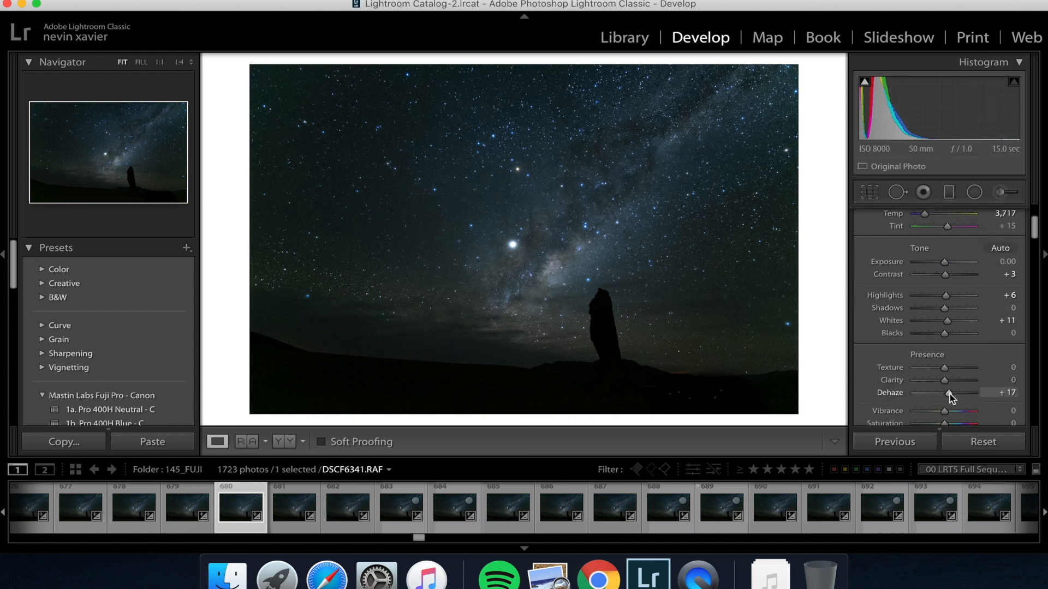
pyautogui.moveTo(949, 394); pyautogui.dragTo(951, 395)
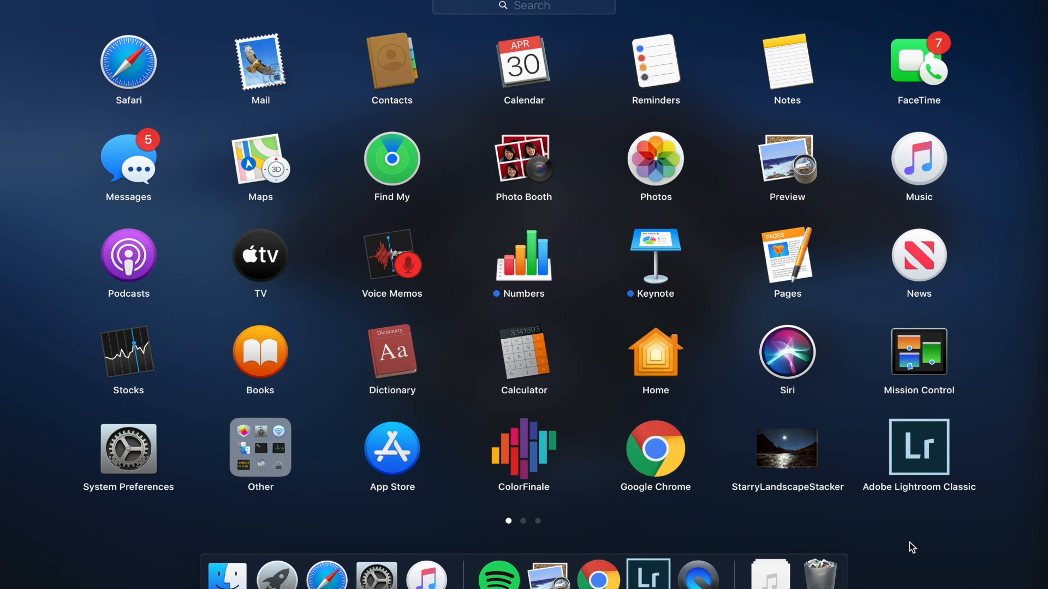
# - Launch Starry Landscape Stacker and look through the TIFF files in the noisetiff folder
pyautogui.click(790, 454)
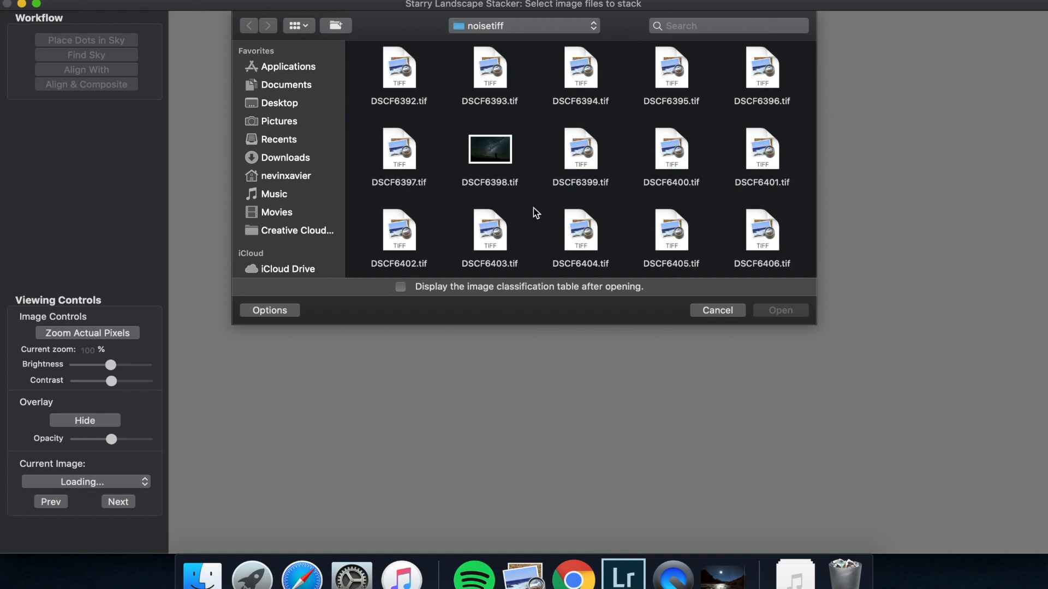
pyautogui.scroll(-3, 537, 213)
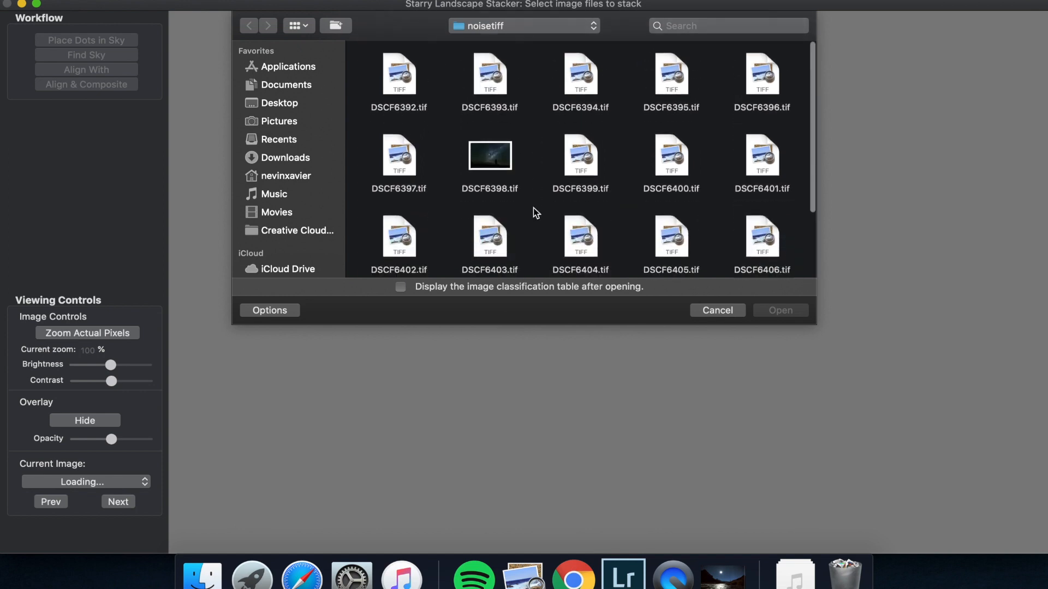
pyautogui.scroll(3, 536, 213)
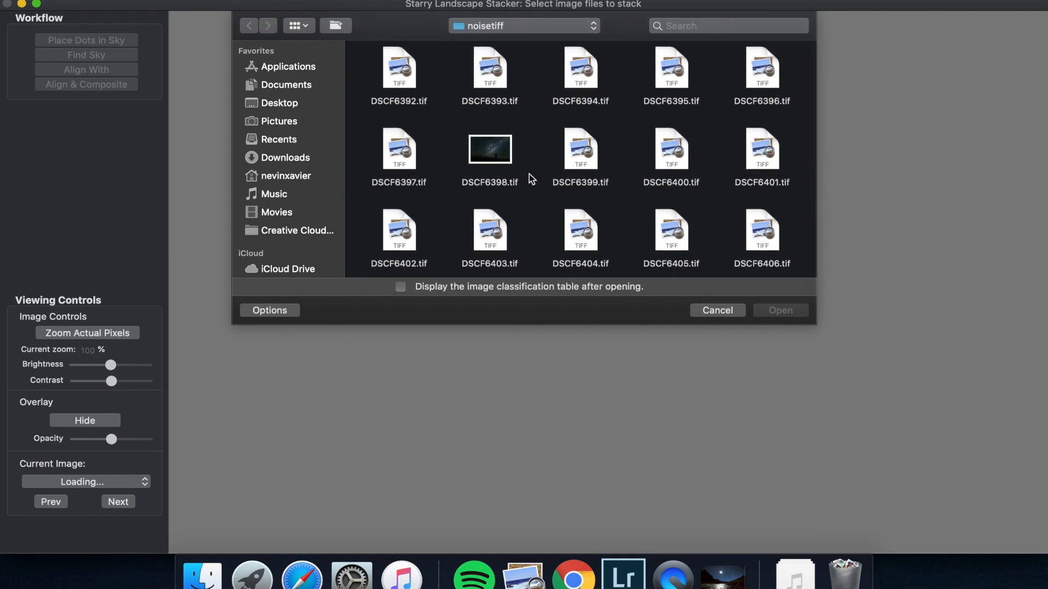
pyautogui.scroll(-3, 428, 194)
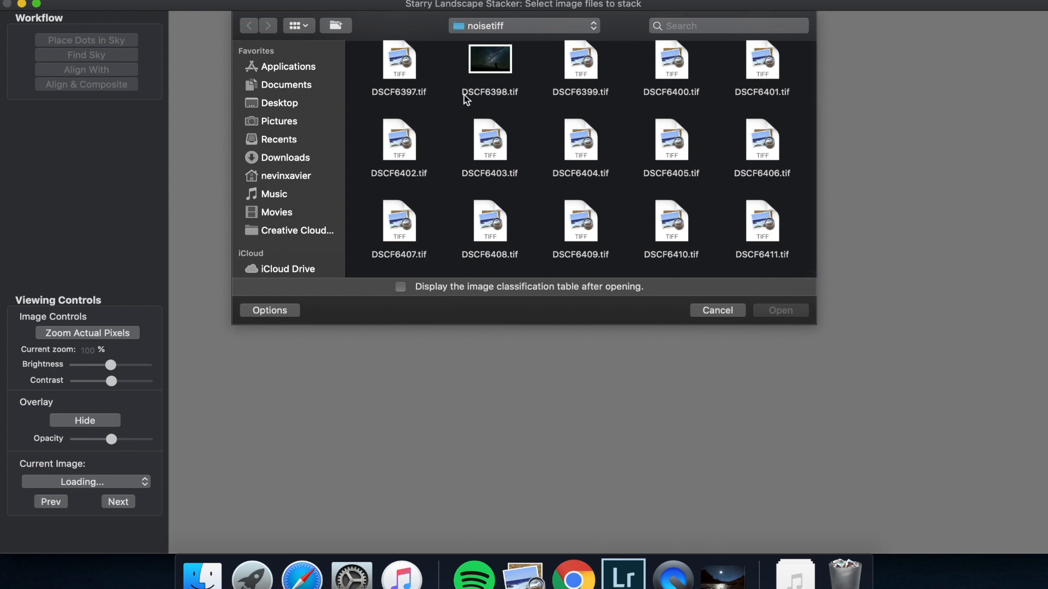
pyautogui.scroll(3, 734, 115)
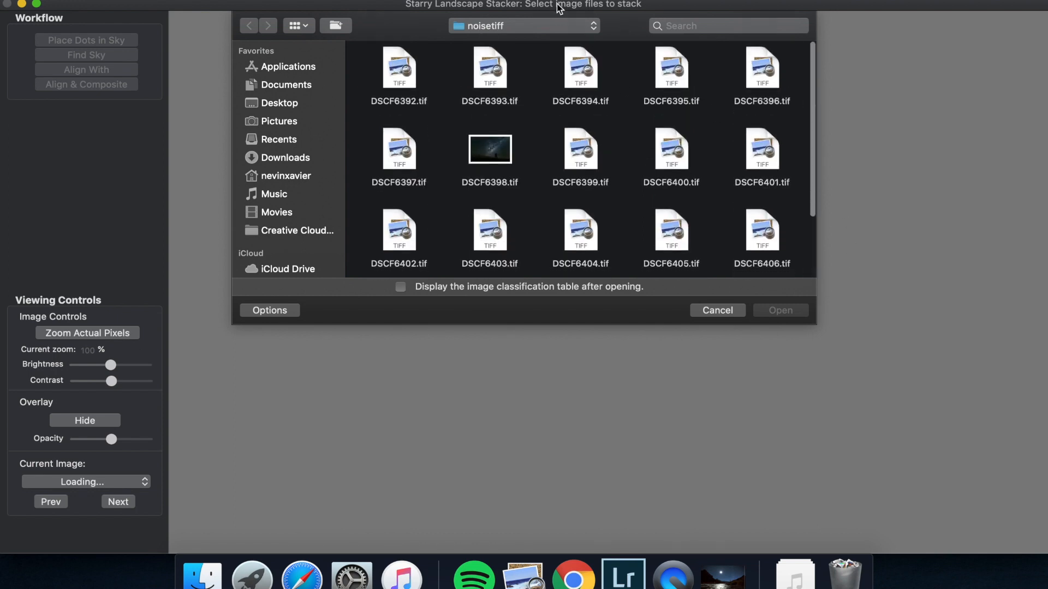
# - Load all TIFF files from DSCF6392.tif to DSCF6411.tif in the noisetiff folder, inside bolivia timelapse edited, for stacking
pyautogui.click(562, 26)
pyautogui.click(545, 40)
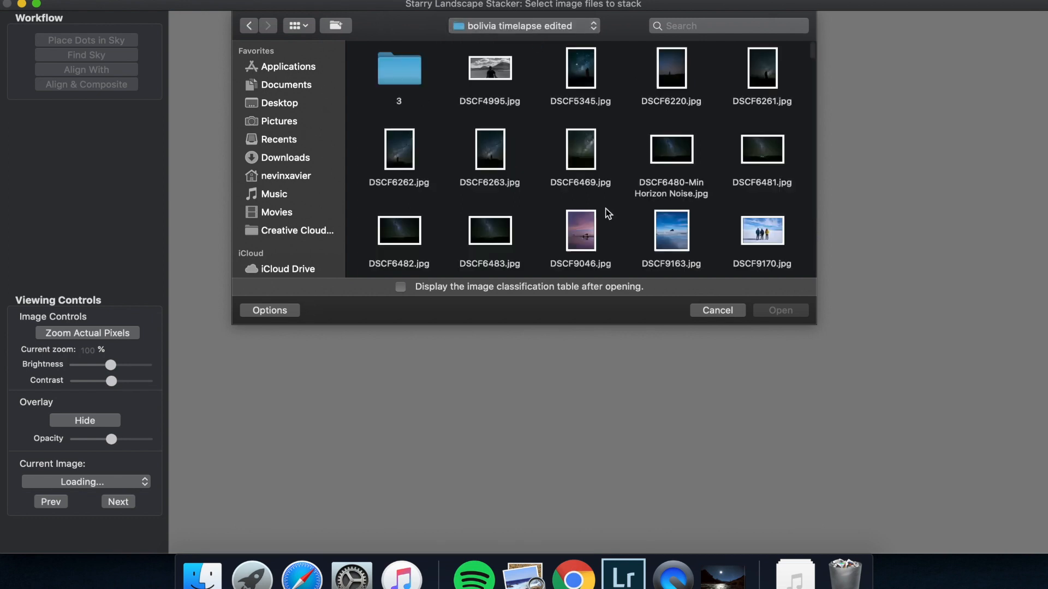
pyautogui.scroll(-5, 606, 212)
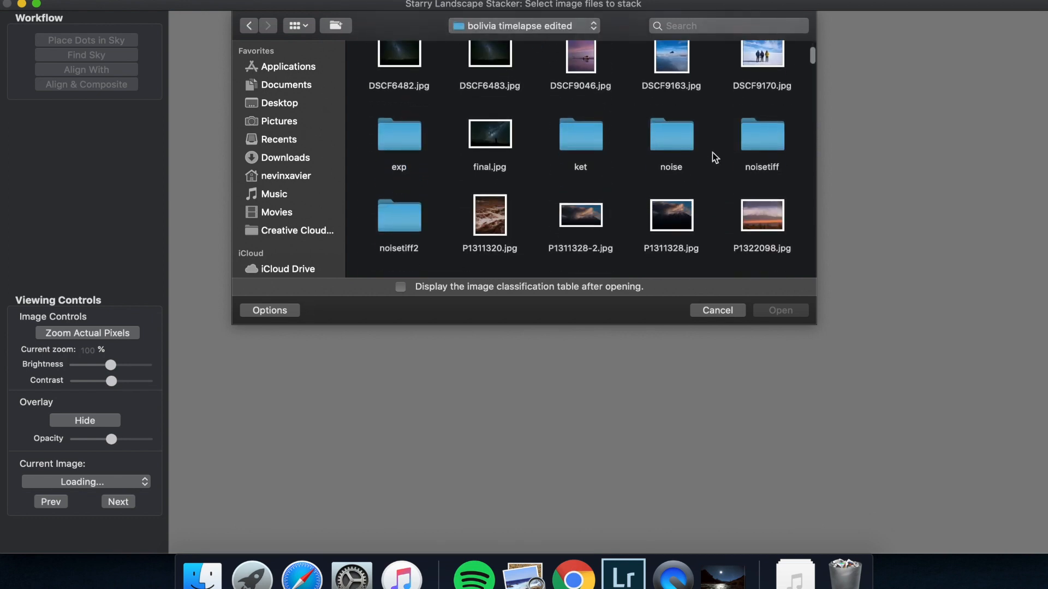
pyautogui.doubleClick(753, 132)
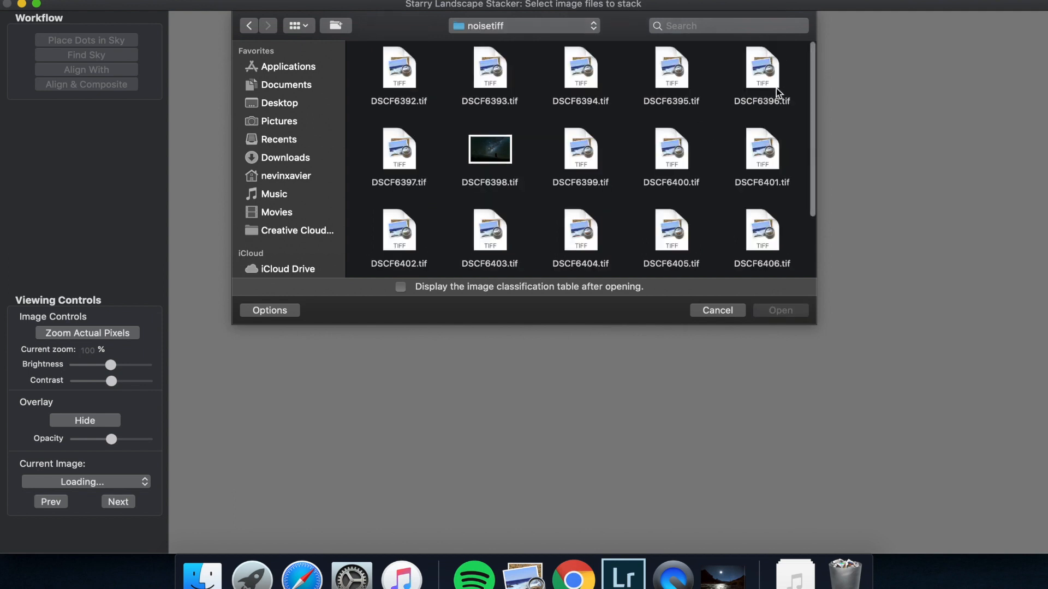
pyautogui.moveTo(795, 75); pyautogui.dragTo(386, 317)
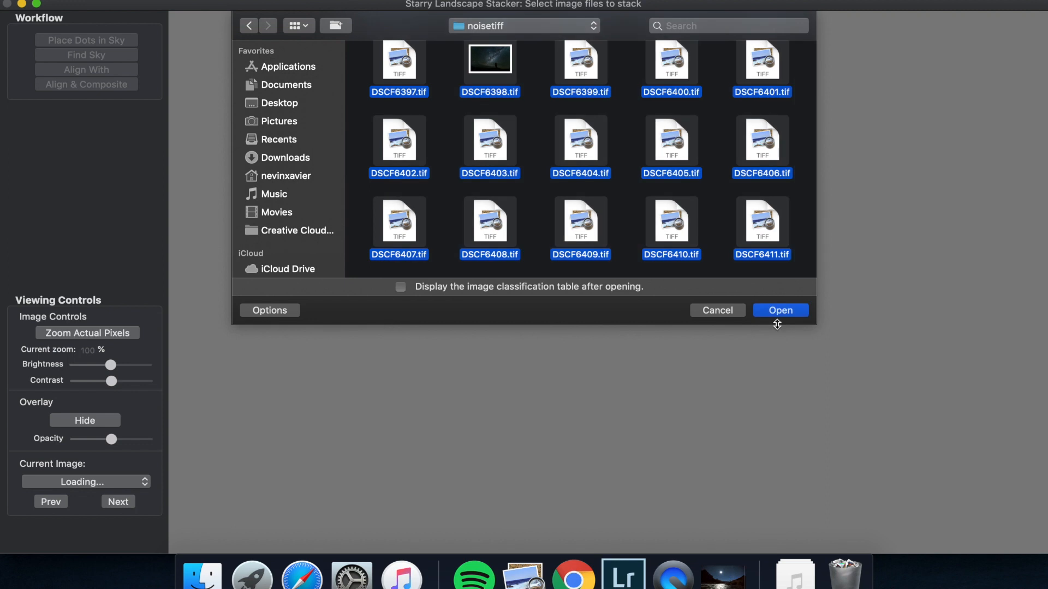
pyautogui.click(790, 313)
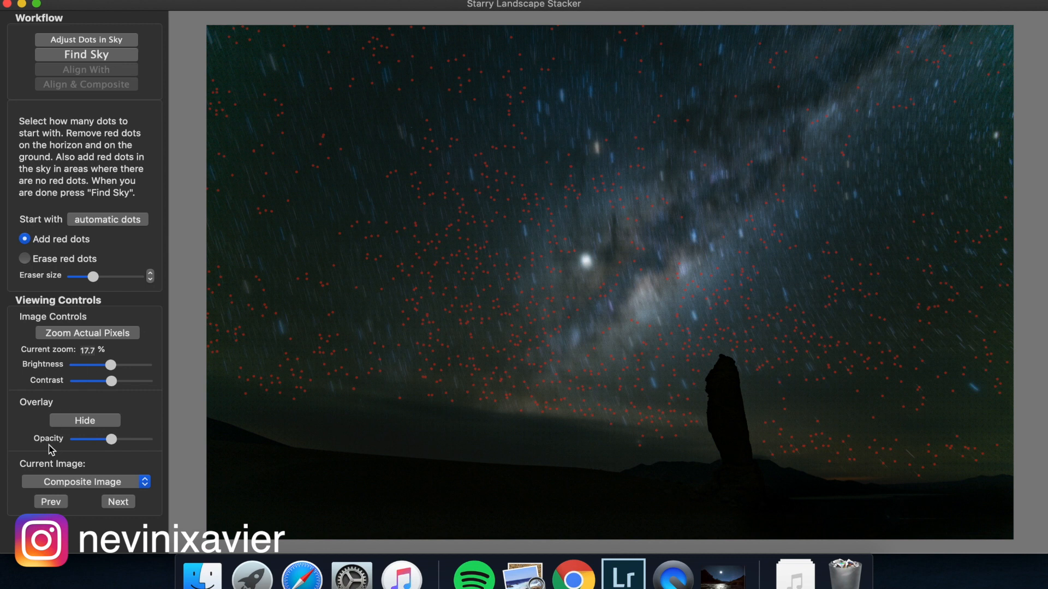
# - Display DSCF6400.tif as the current image, and try the modes for adding and erasing red dots over the dark ground
pyautogui.click(144, 483)
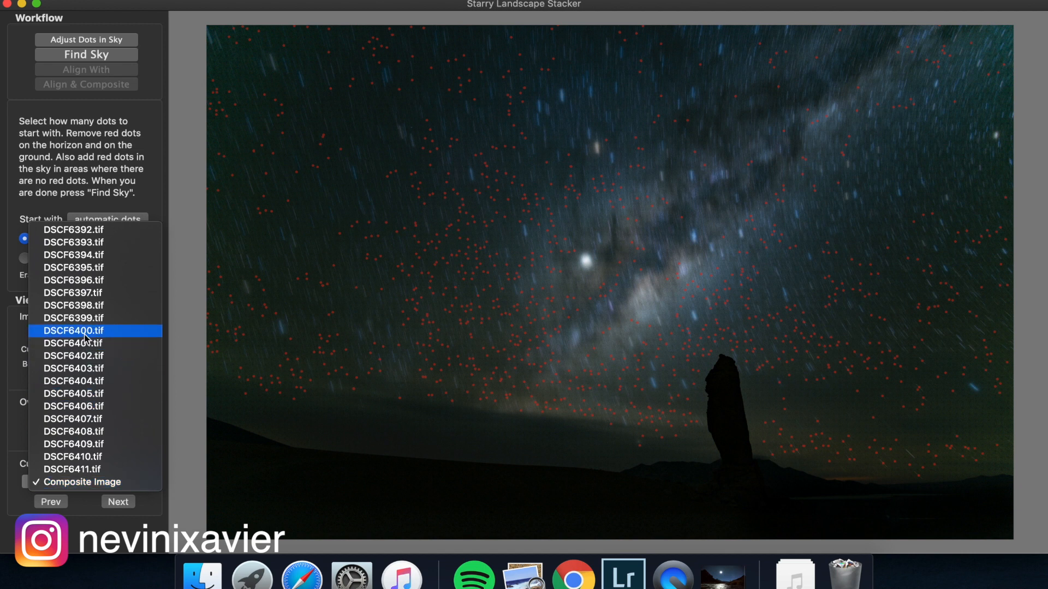
pyautogui.press('Escape')
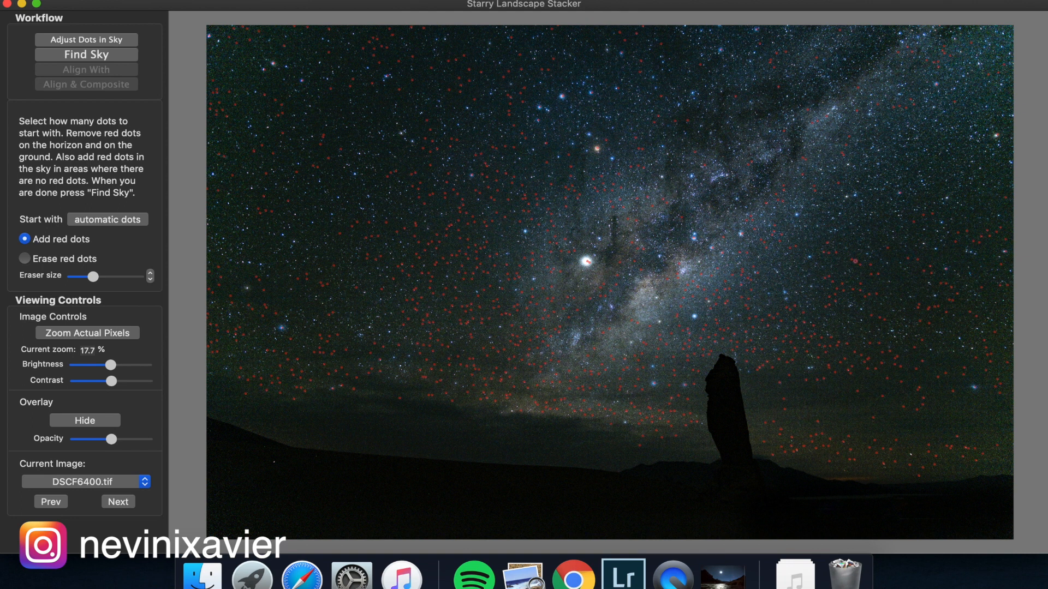
pyautogui.click(546, 507)
pyautogui.click(25, 259)
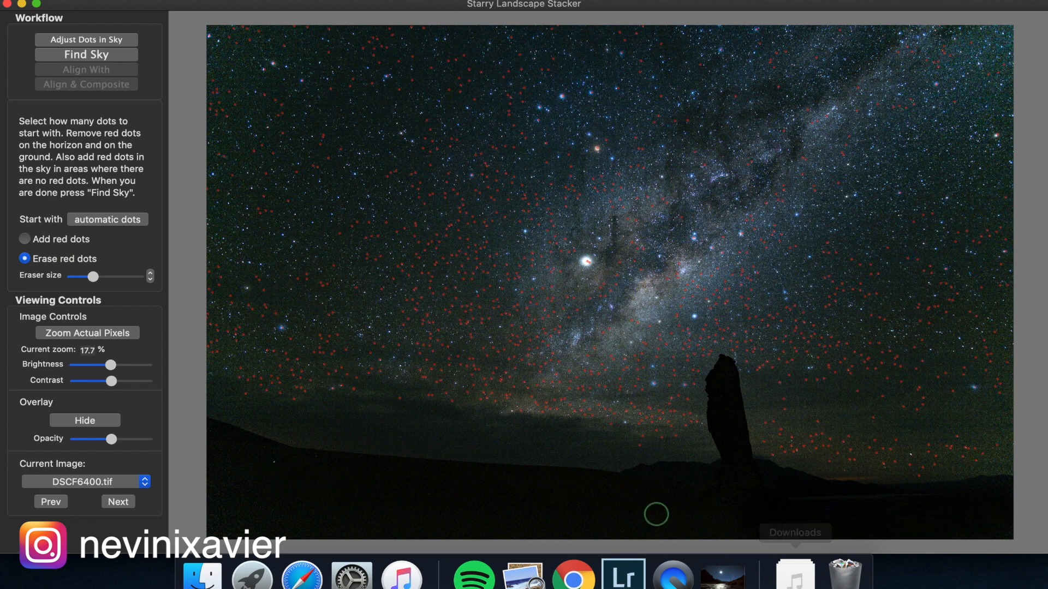
pyautogui.click(25, 239)
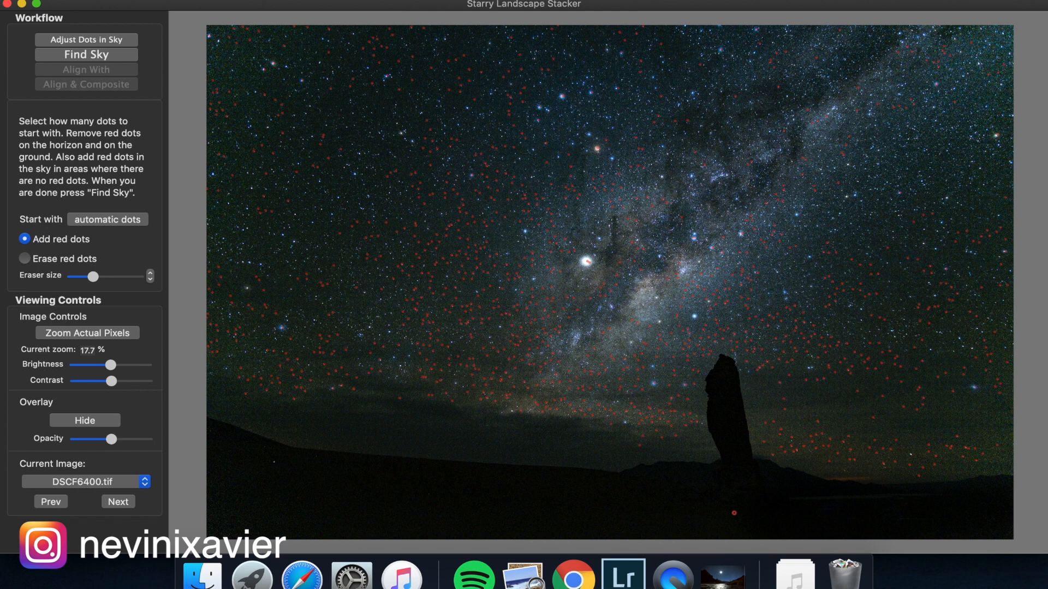
# - Run Find Sky and paint the missing upper sky patches and the sky above the hills into the mask with a larger brush
pyautogui.click(86, 55)
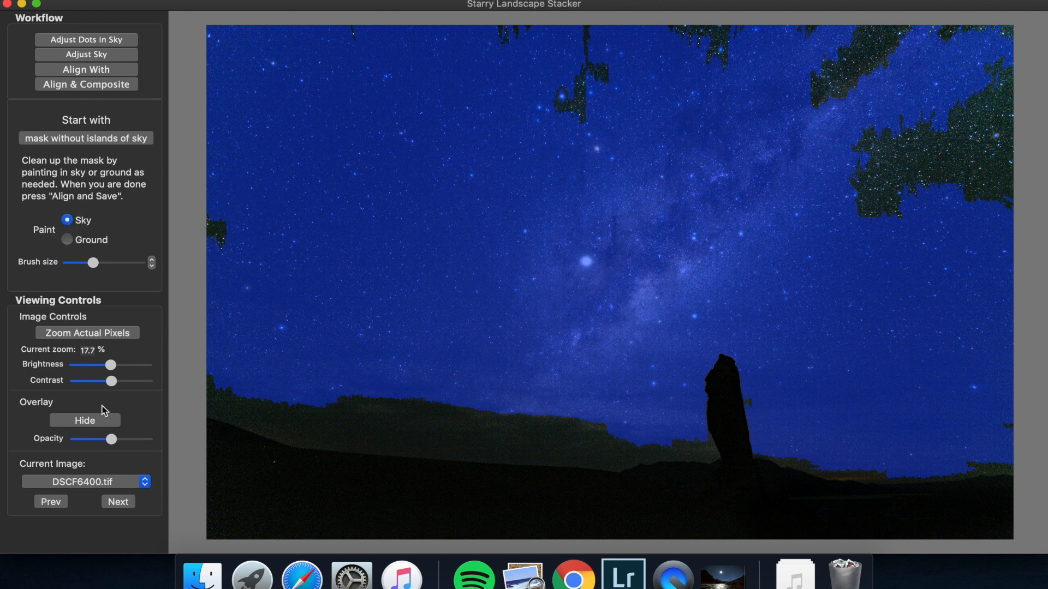
pyautogui.moveTo(93, 263); pyautogui.dragTo(129, 263)
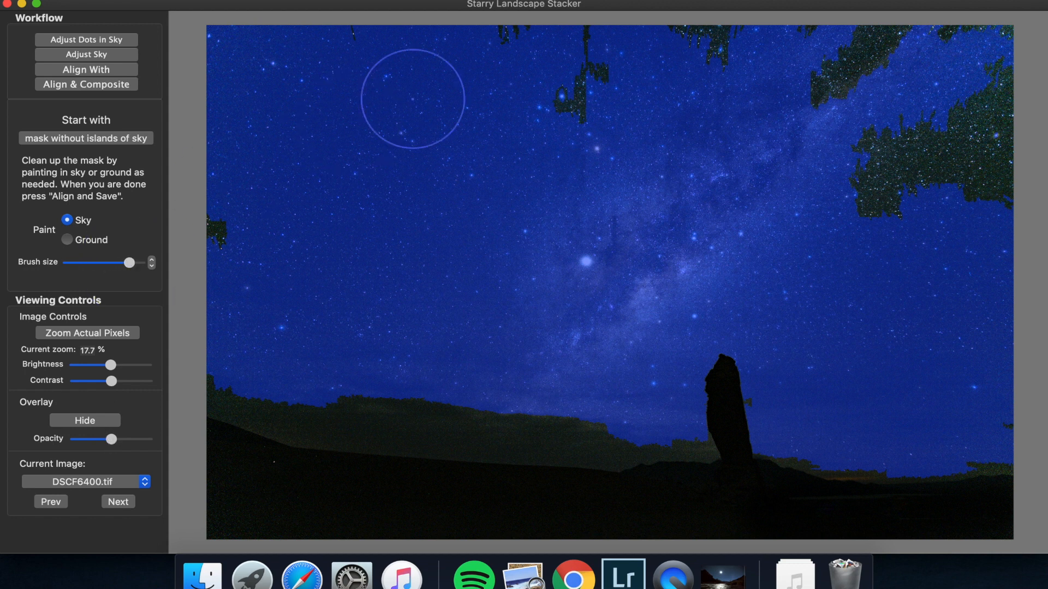
pyautogui.moveTo(457, 64)
pyautogui.mouseDown()
pyautogui.moveTo(557, 23)
pyautogui.moveTo(603, 41)
pyautogui.moveTo(340, 47)
pyautogui.moveTo(427, 30)
pyautogui.moveTo(771, 51)
pyautogui.moveTo(742, 40)
pyautogui.moveTo(851, 49)
pyautogui.moveTo(1002, 33)
pyautogui.moveTo(1025, 44)
pyautogui.moveTo(904, 56)
pyautogui.moveTo(828, 114)
pyautogui.moveTo(974, 162)
pyautogui.moveTo(1015, 102)
pyautogui.moveTo(1006, 188)
pyautogui.mouseUp()
pyautogui.moveTo(864, 205)
pyautogui.mouseDown()
pyautogui.moveTo(407, 199)
pyautogui.moveTo(222, 208)
pyautogui.moveTo(232, 248)
pyautogui.moveTo(228, 366)
pyautogui.moveTo(326, 397)
pyautogui.moveTo(625, 414)
pyautogui.mouseUp()
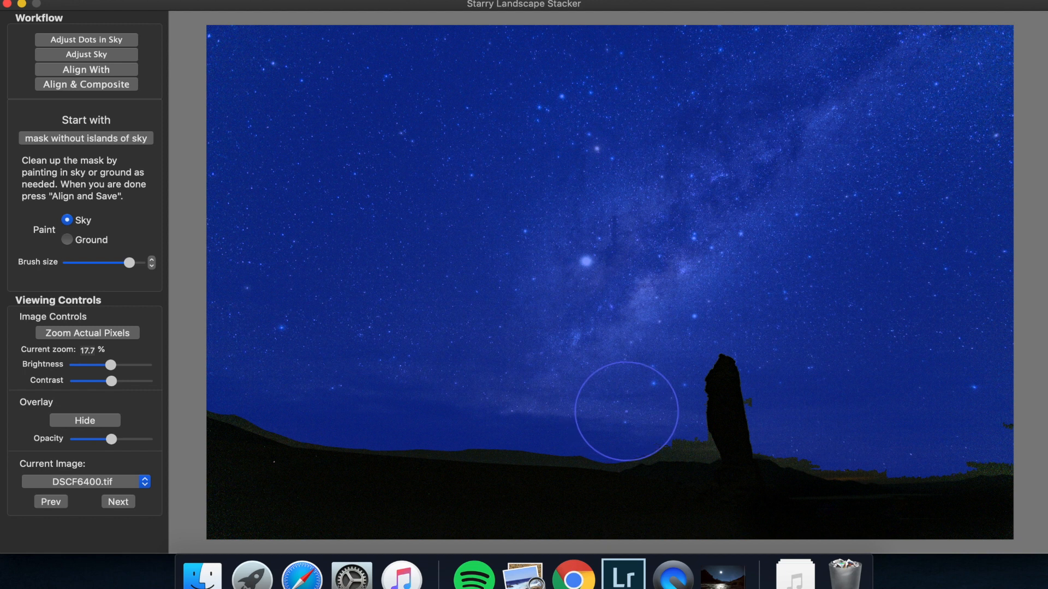
pyautogui.moveTo(969, 424); pyautogui.dragTo(1000, 421)
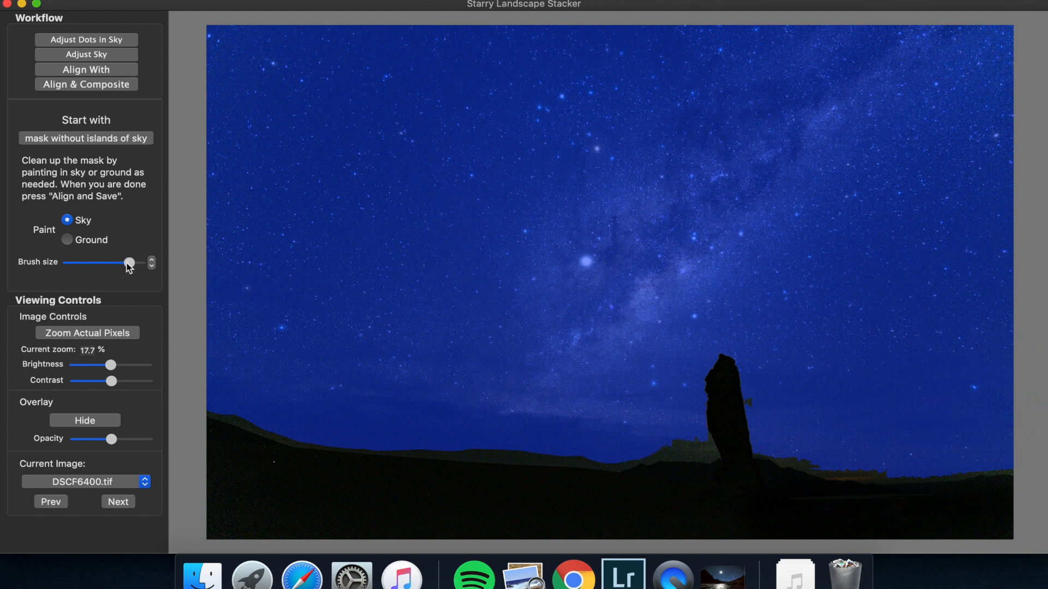
# - Refine the sky mask along the horizon and around the rock with a smaller brush, and align and composite the images
pyautogui.moveTo(103, 267); pyautogui.dragTo(87, 266)
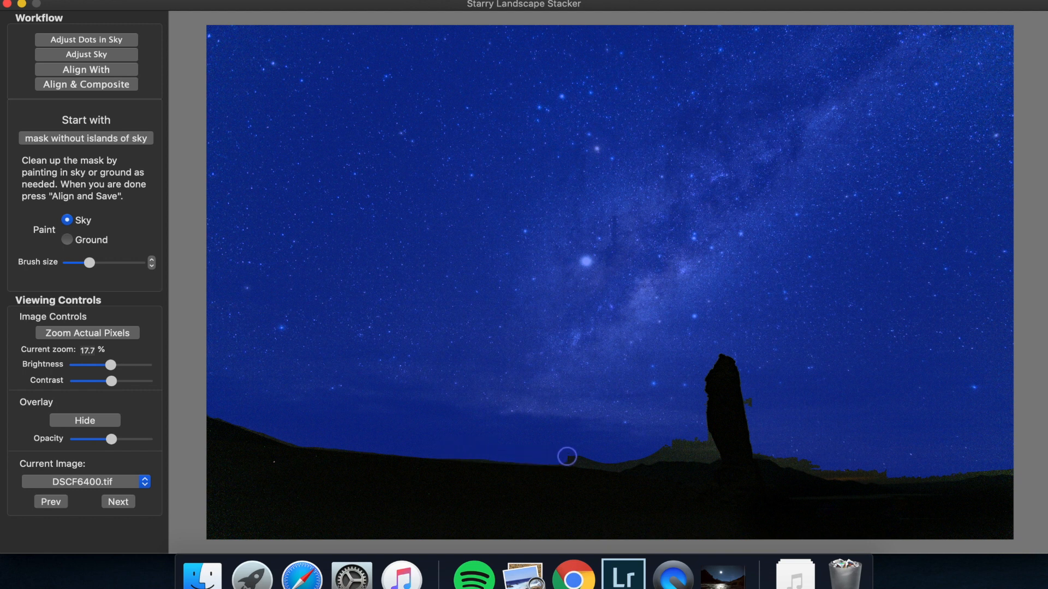
pyautogui.moveTo(567, 457)
pyautogui.mouseDown()
pyautogui.moveTo(705, 453)
pyautogui.moveTo(671, 438)
pyautogui.moveTo(627, 459)
pyautogui.mouseUp()
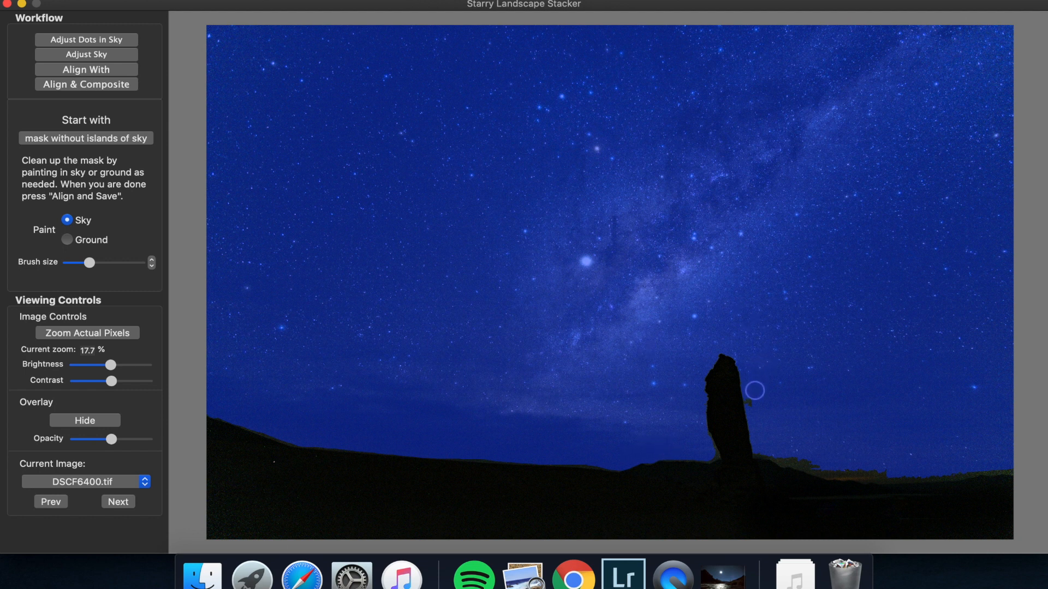
pyautogui.moveTo(755, 391)
pyautogui.mouseDown()
pyautogui.moveTo(772, 451)
pyautogui.moveTo(790, 458)
pyautogui.moveTo(896, 466)
pyautogui.moveTo(853, 470)
pyautogui.moveTo(1016, 468)
pyautogui.moveTo(852, 470)
pyautogui.mouseUp()
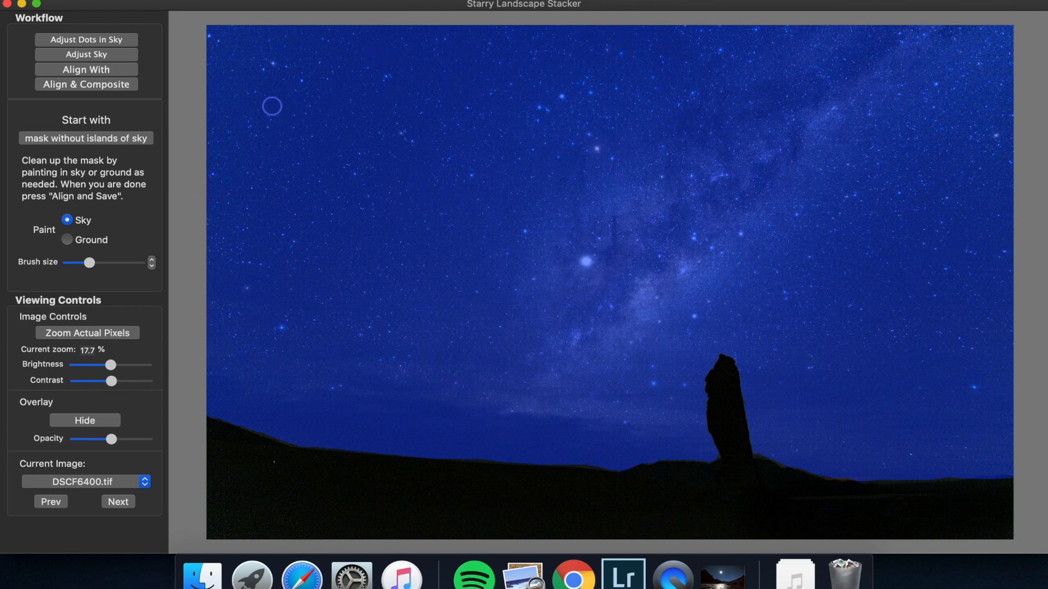
pyautogui.click(92, 85)
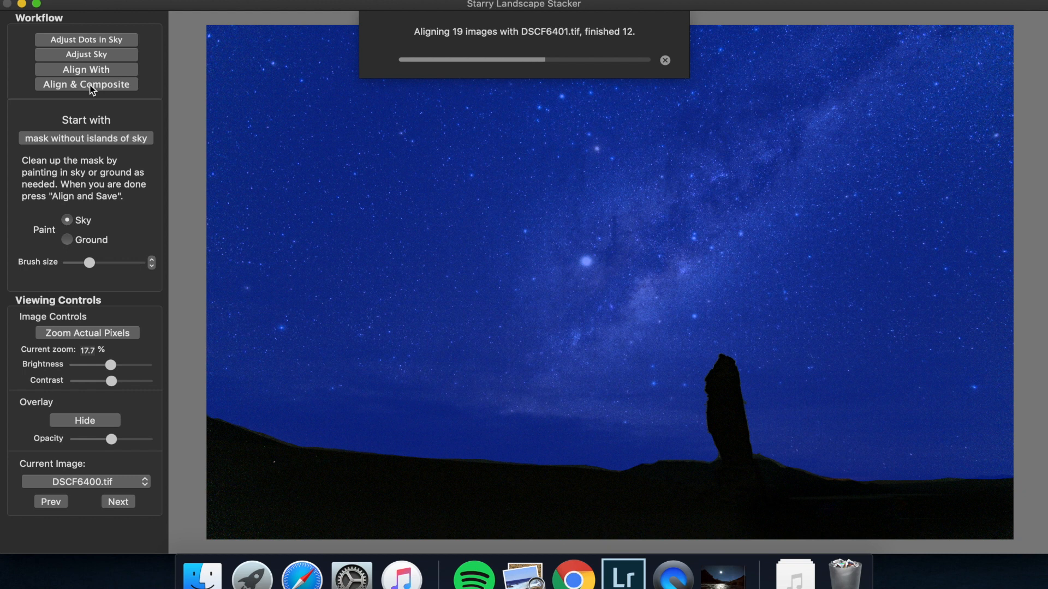
# - Switch to Safari and open a new browser tab
pyautogui.click(302, 576)
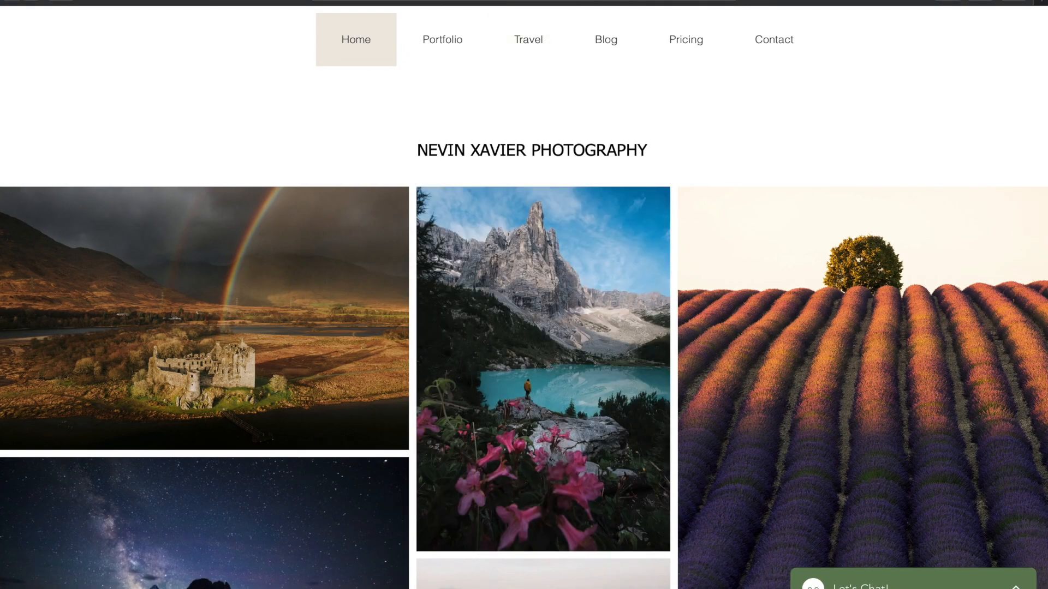
pyautogui.click(87, 3)
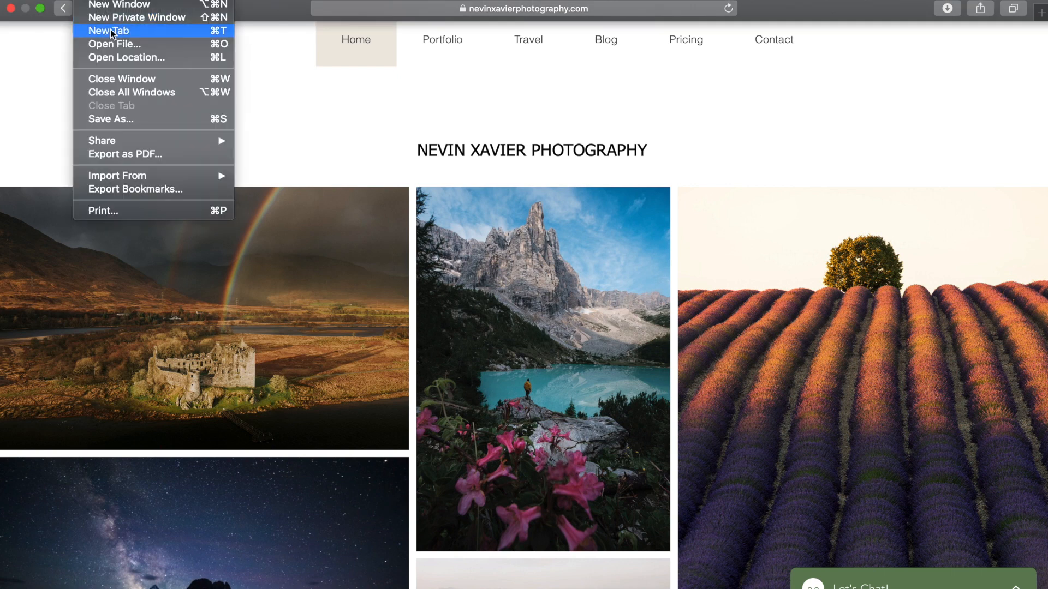
pyautogui.click(110, 28)
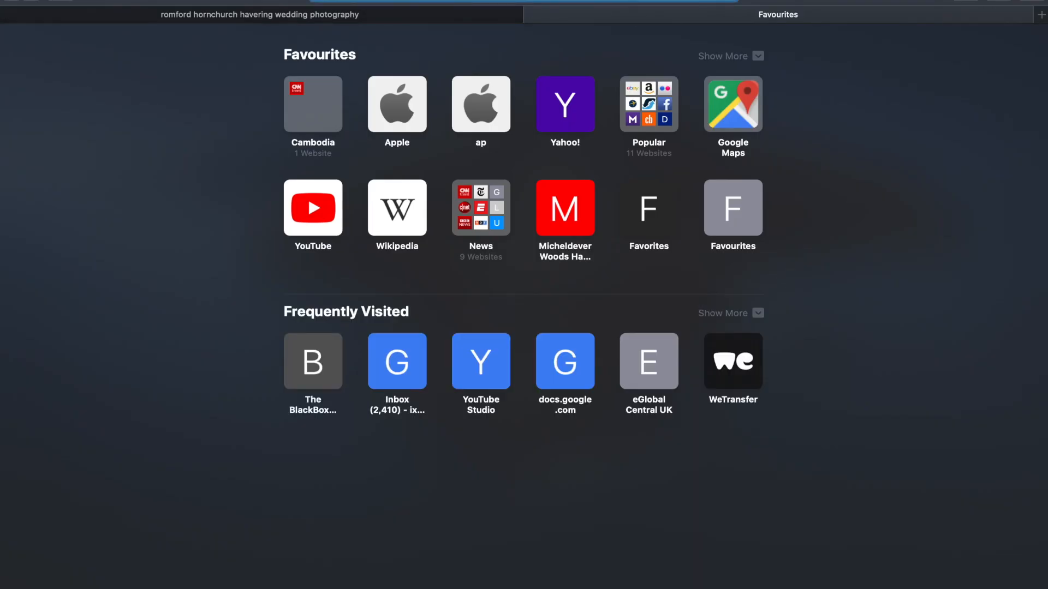
pyautogui.write('starry')
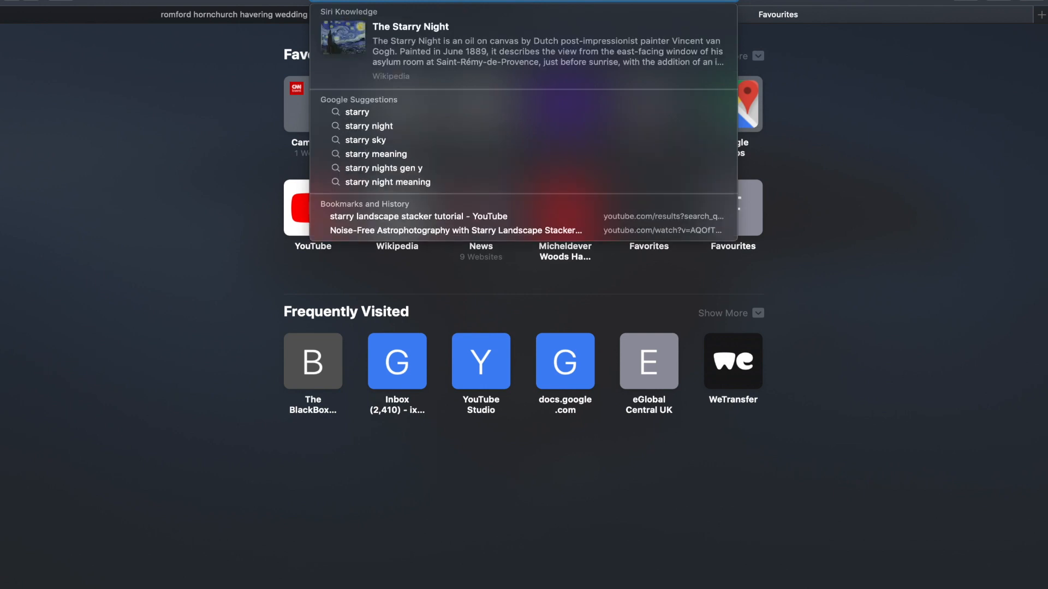
pyautogui.hotkey('ctrl', 'Up')
pyautogui.click(245, 588)
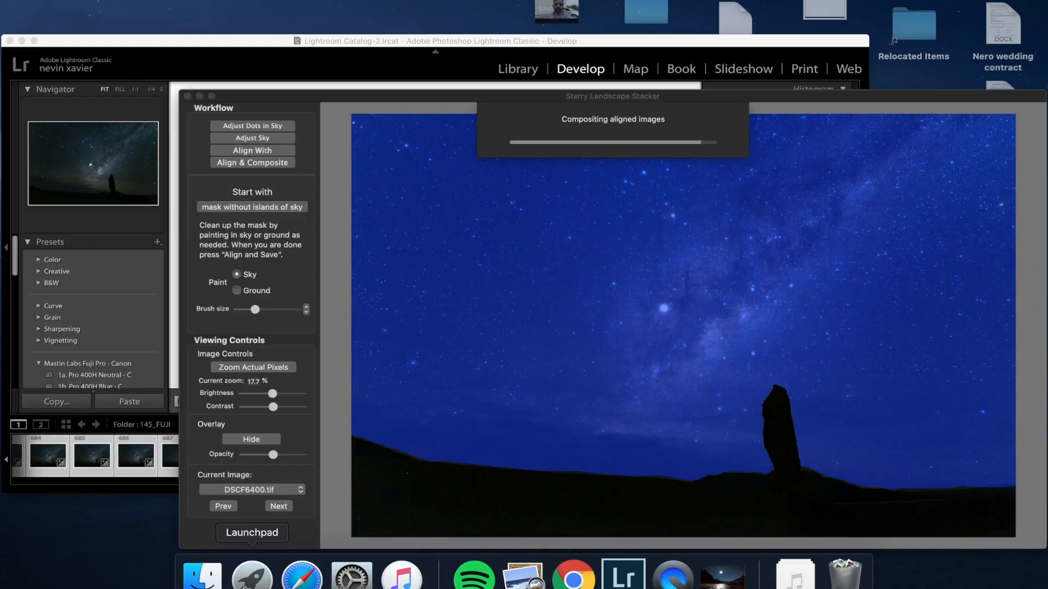
pyautogui.click(717, 495)
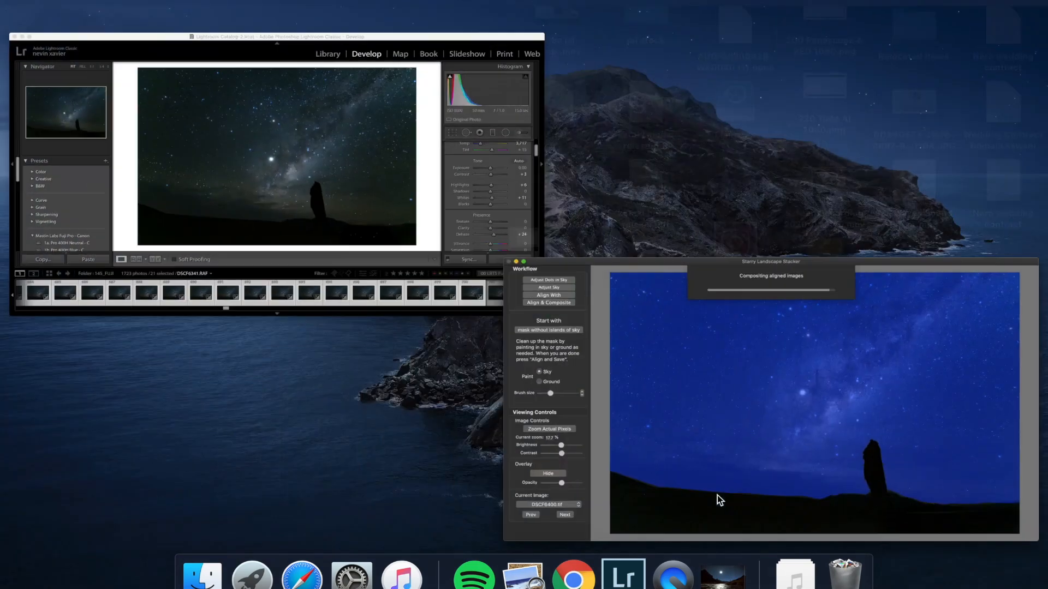
pyautogui.hotkey('ctrl', 'Up')
pyautogui.click(491, 30)
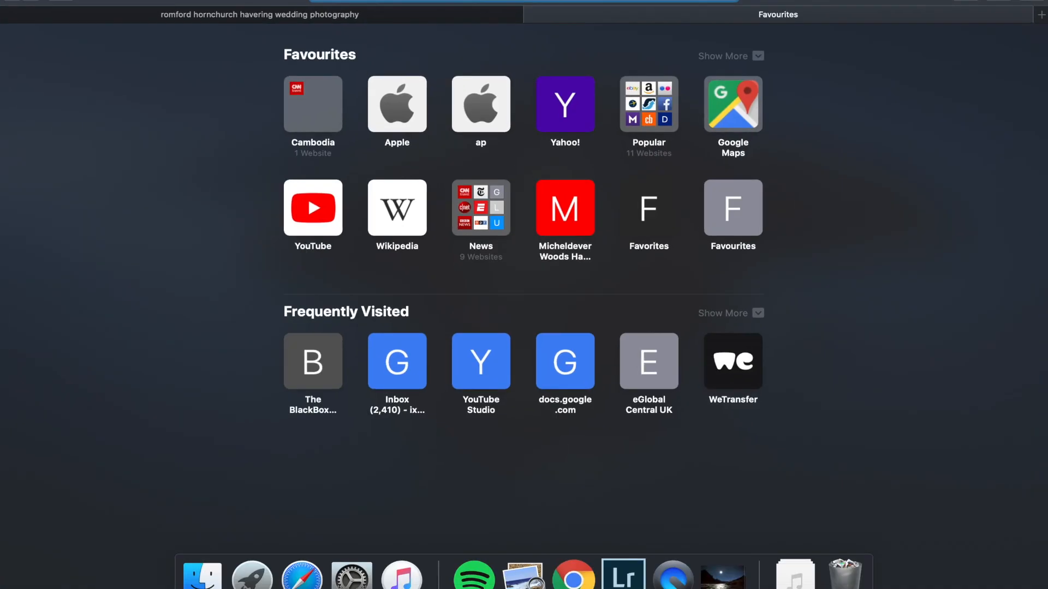
# - Search the web for "starry landscape stacker" and read through the home page of its Google Sites website
pyautogui.write('starry landsca')
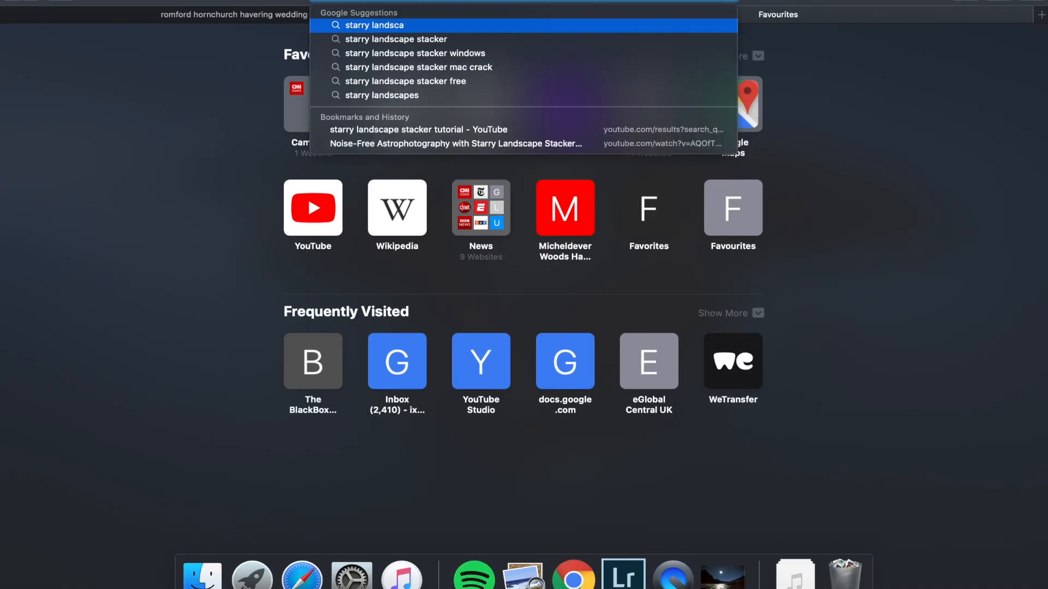
pyautogui.click(442, 39)
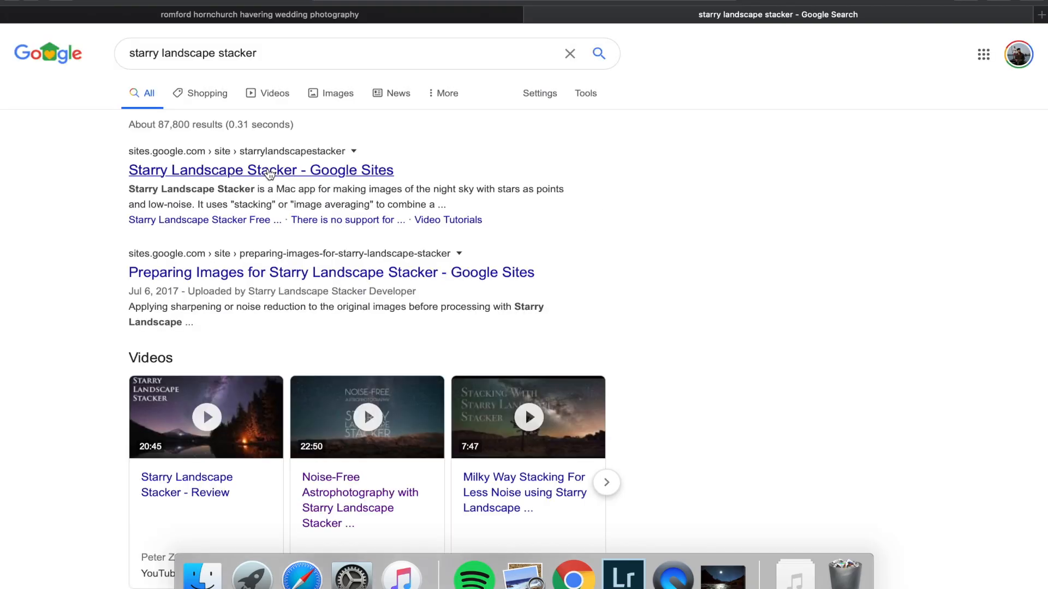
pyautogui.click(269, 171)
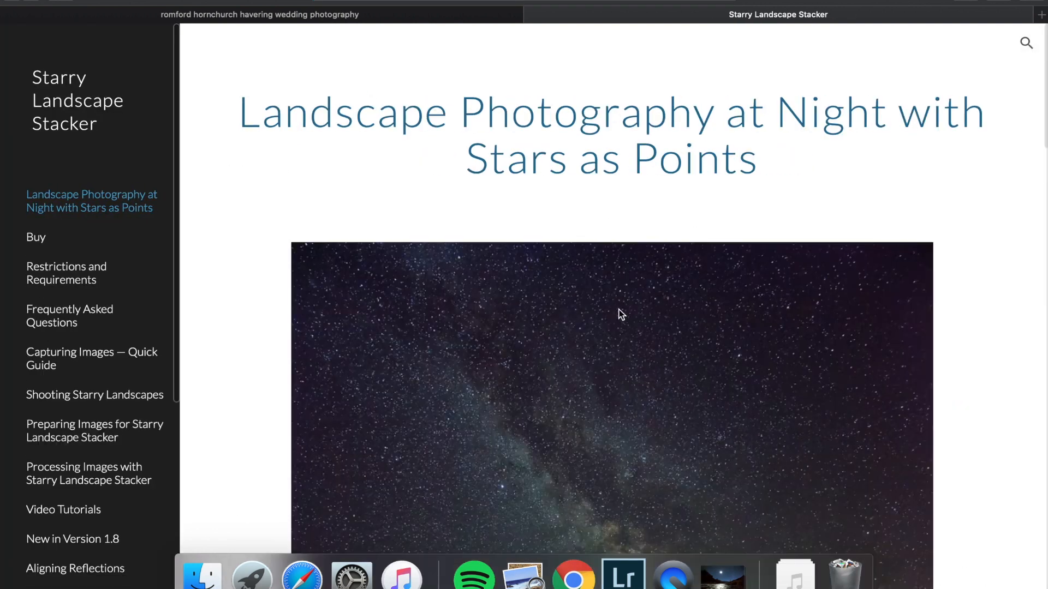
pyautogui.scroll(-10, 1031, 376)
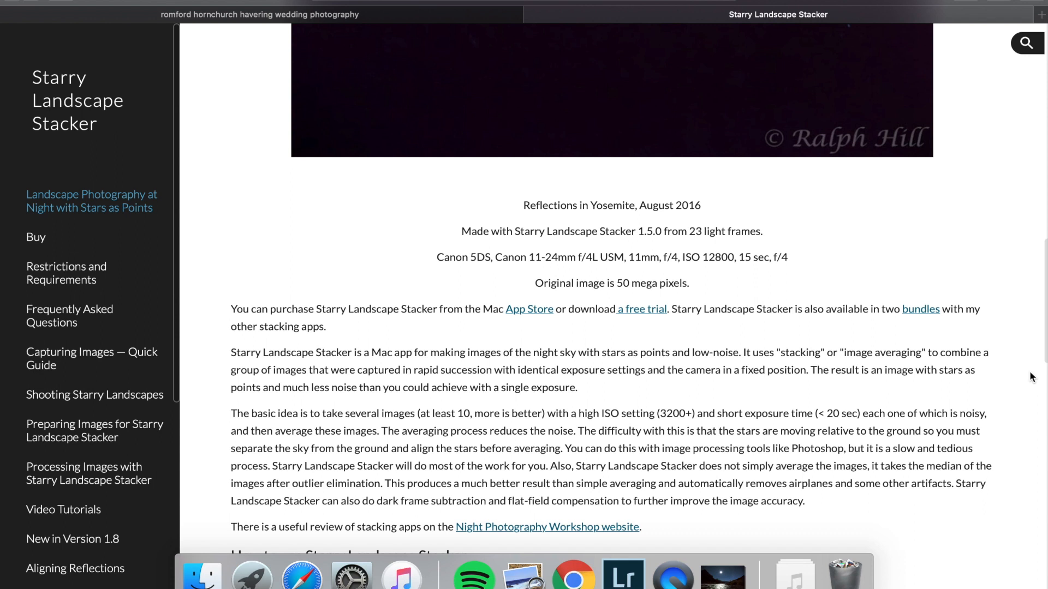
# - Read the rest of the Starry Landscape Stacker home page and open its purchase listing in the App Store
pyautogui.scroll(-5, 1032, 377)
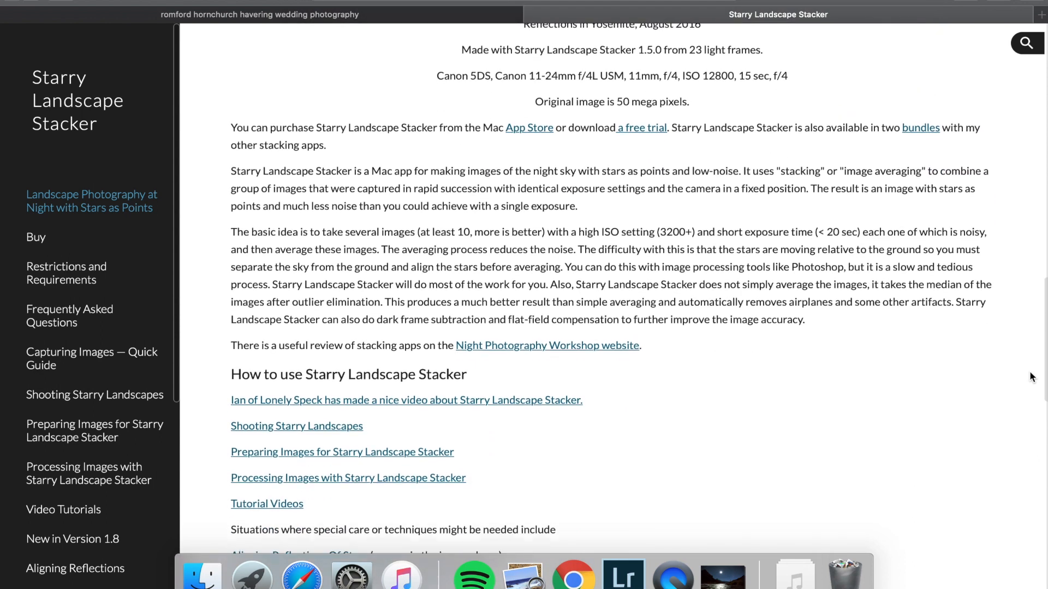
pyautogui.click(34, 239)
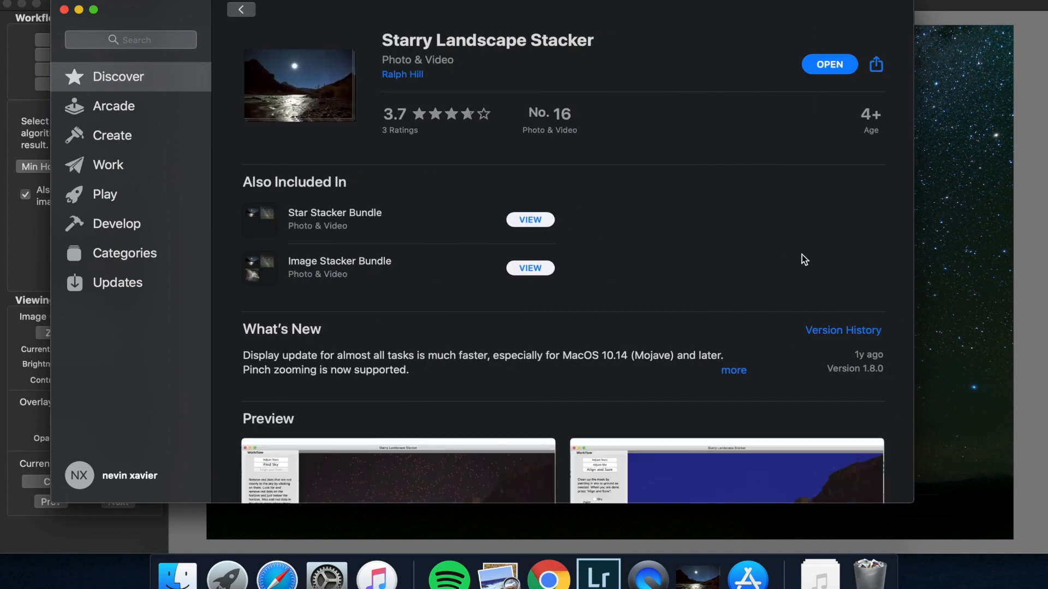
# - Switch to Starry Landscape Stacker and save the Min Horizon Noise composite as "final image" in noisetiff, with its mask copy as "final image-mask.tif"
pyautogui.hotkey('ctrl', 'Up')
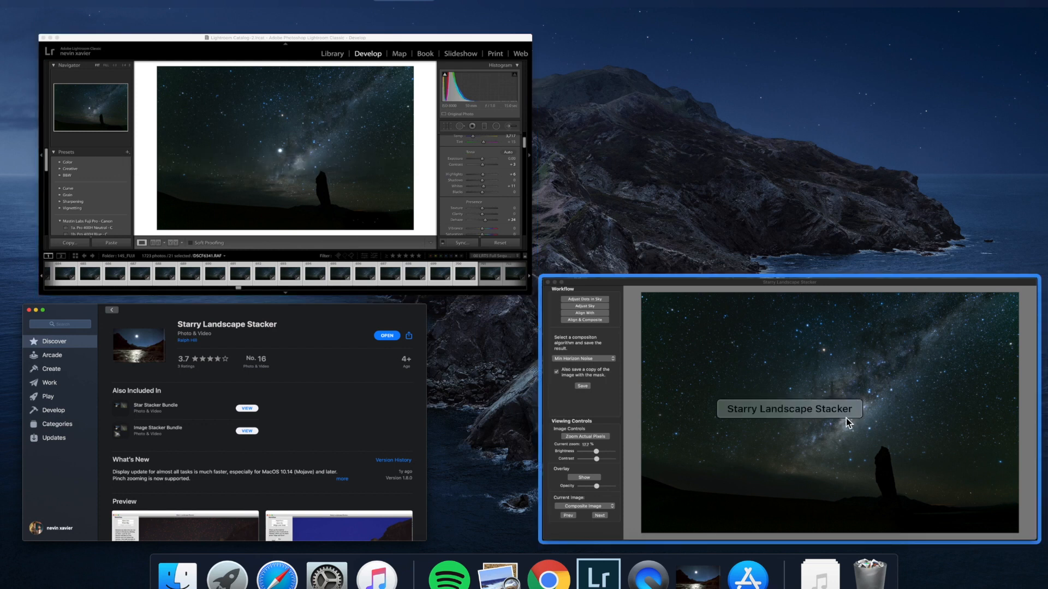
pyautogui.click(840, 418)
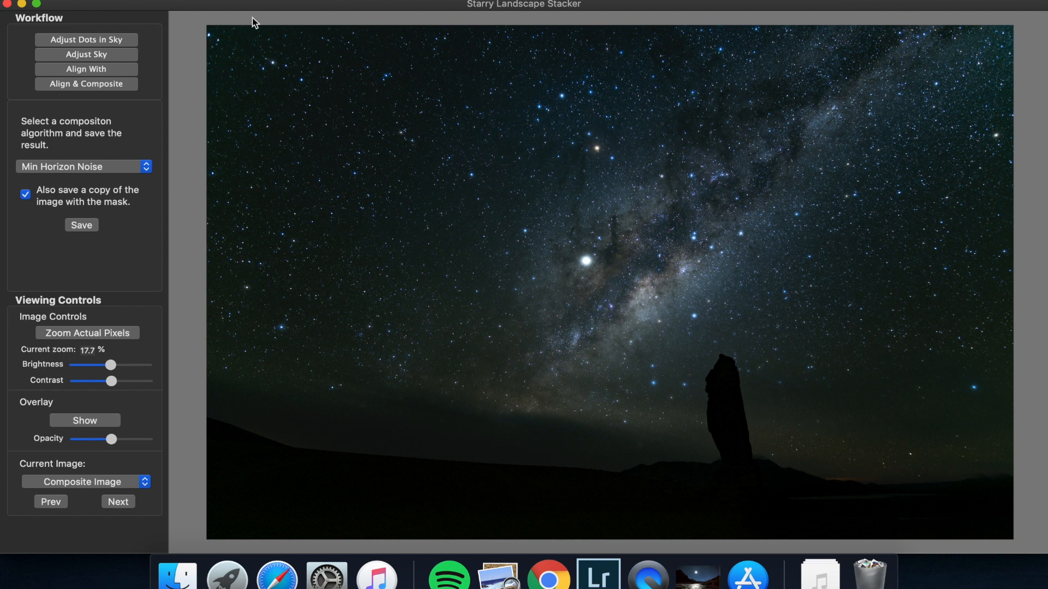
pyautogui.click(185, 0)
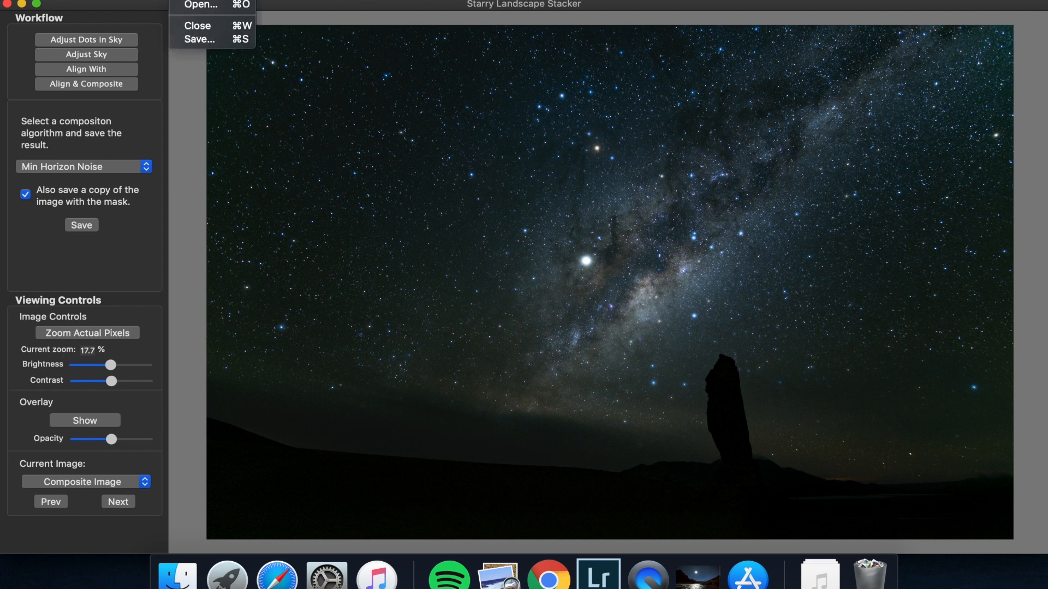
pyautogui.click(193, 40)
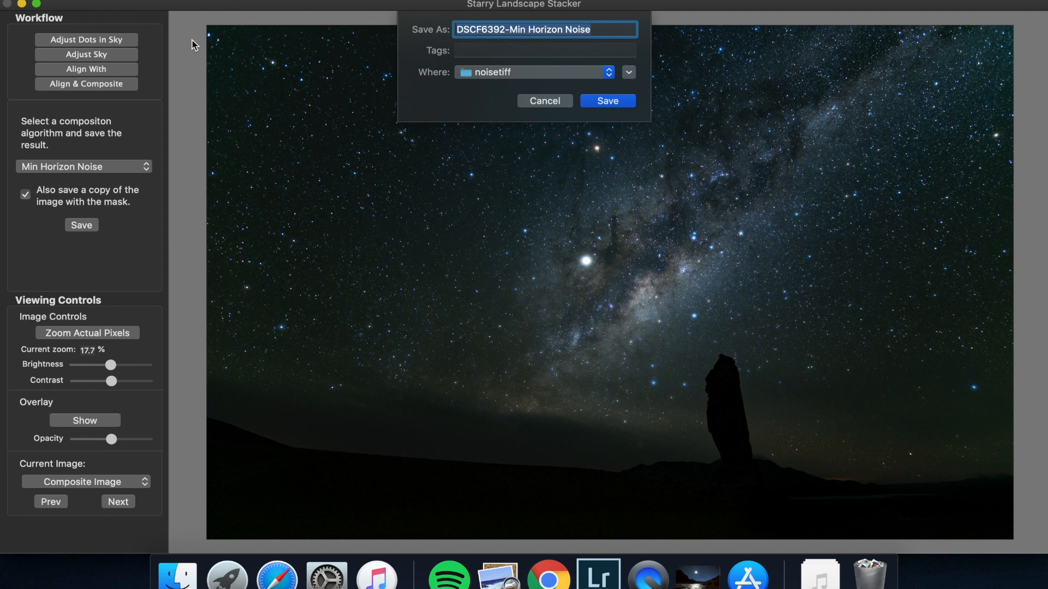
pyautogui.write('final i')
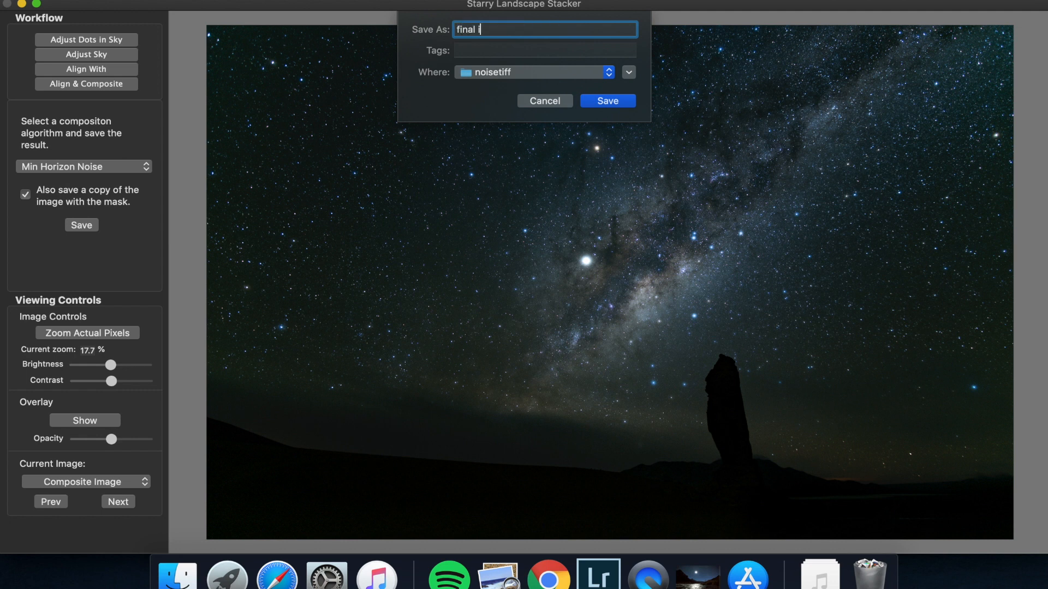
pyautogui.write('mage')
pyautogui.click(607, 101)
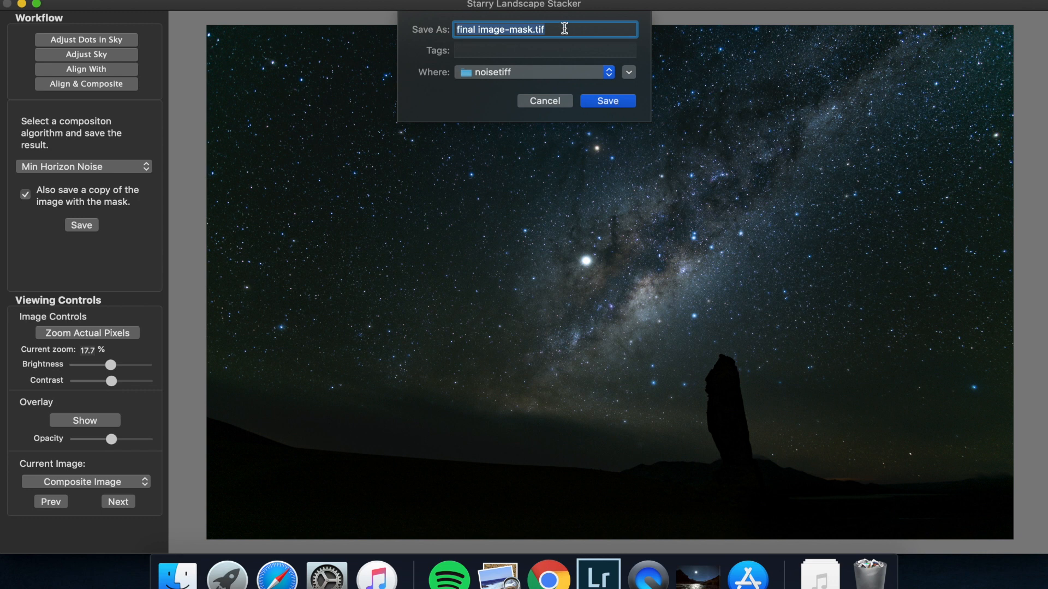
pyautogui.click(607, 102)
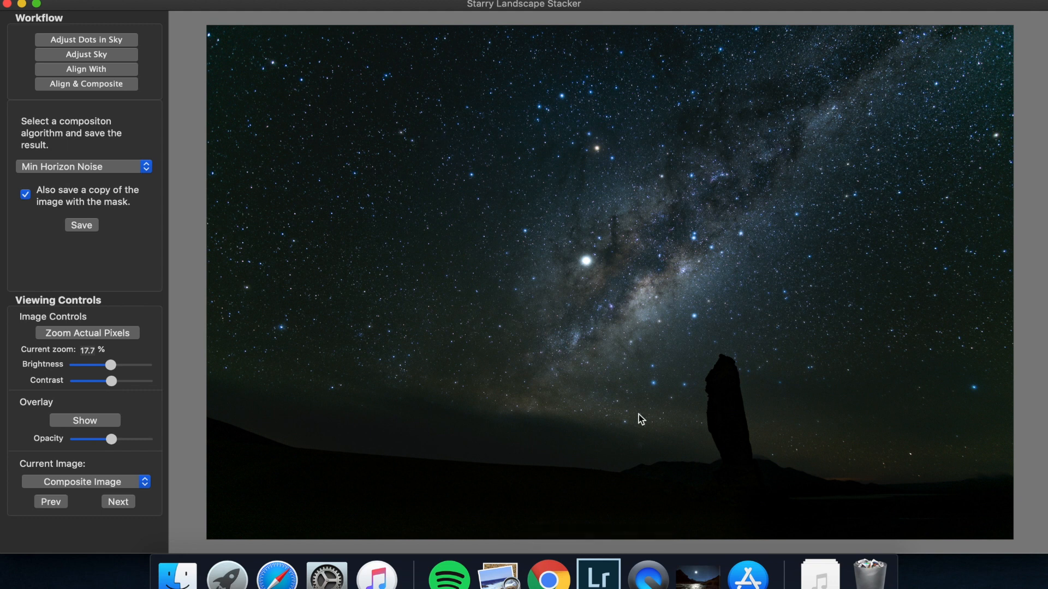
# - Switch to Lightroom and, on final image.tif, set the white balance Temp to -3 and raise Dehaze slightly
pyautogui.click(607, 581)
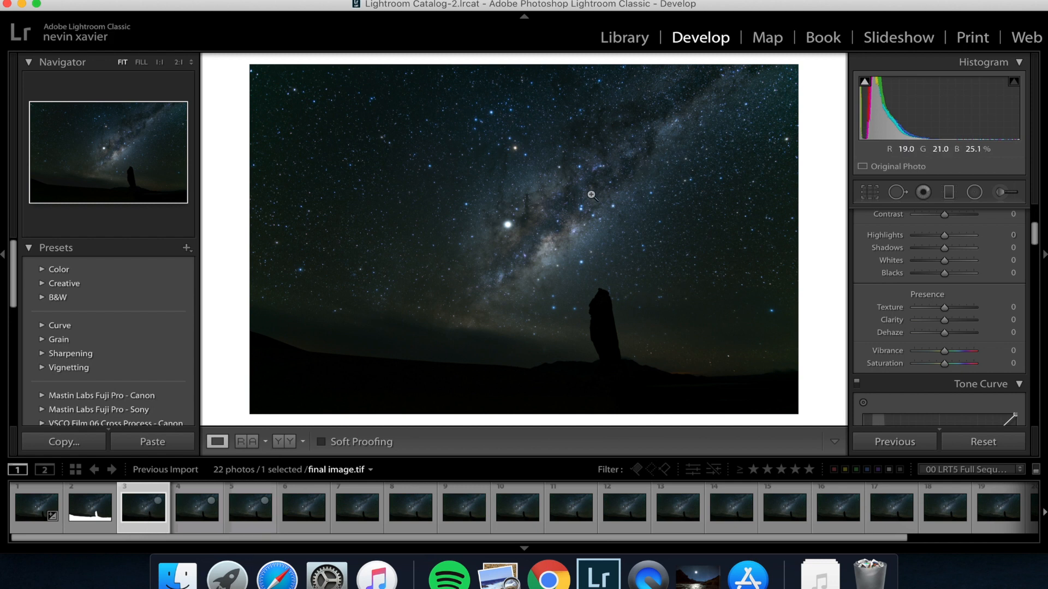
pyautogui.scroll(1, 985, 300)
pyautogui.scroll(5, 983, 294)
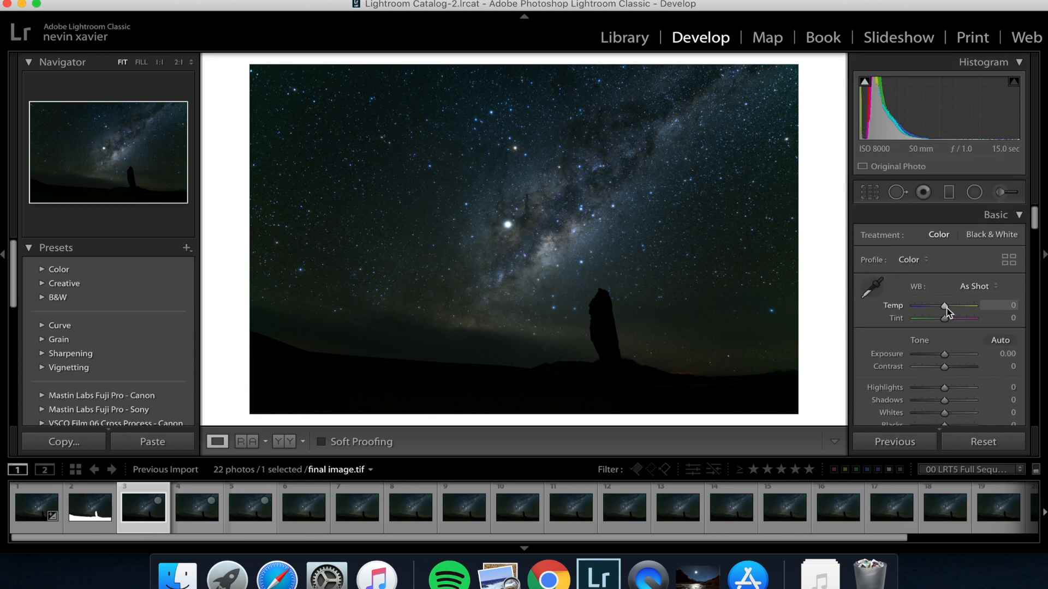
pyautogui.moveTo(947, 307); pyautogui.dragTo(946, 307)
pyautogui.moveTo(946, 308); pyautogui.dragTo(945, 309)
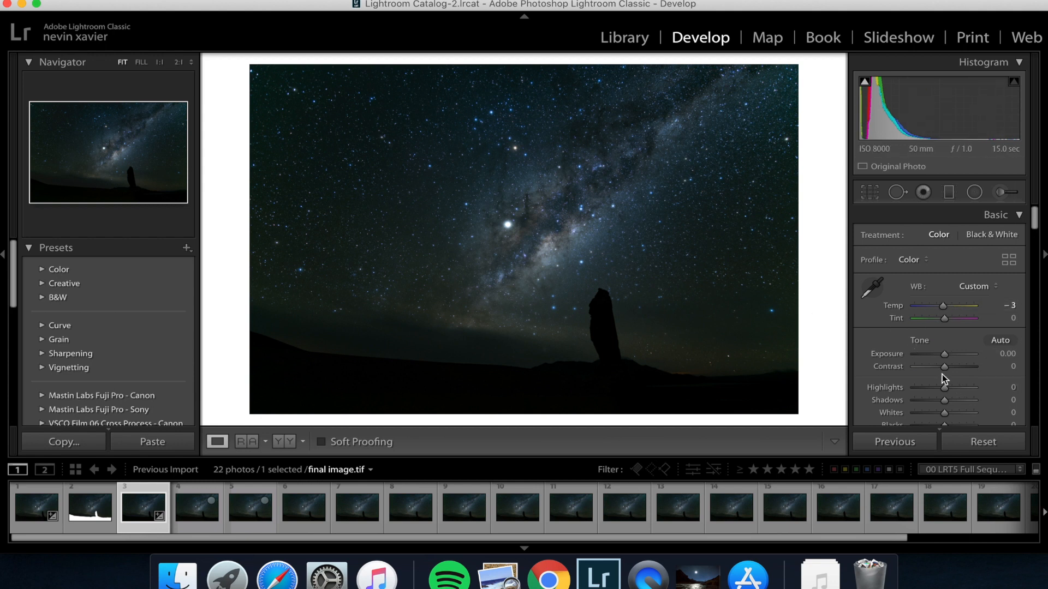
pyautogui.scroll(-5, 942, 394)
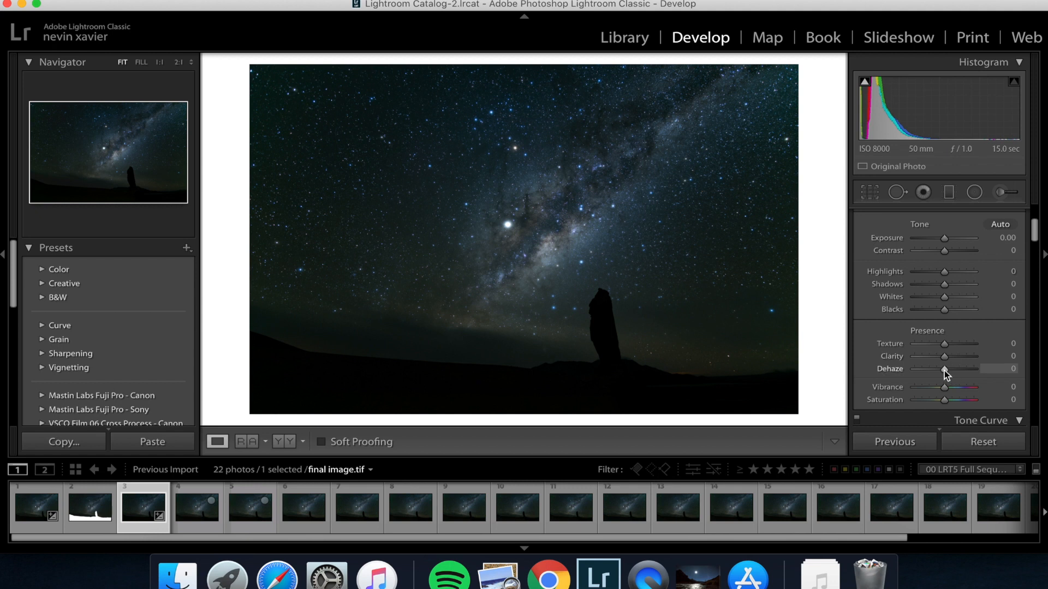
pyautogui.moveTo(944, 371); pyautogui.dragTo(948, 370)
# - Draw an inverted radial filter with Clarity 12 over the Milky Way core, rotating and moving it to follow the galactic band
pyautogui.click(974, 192)
pyautogui.scroll(-2, 889, 379)
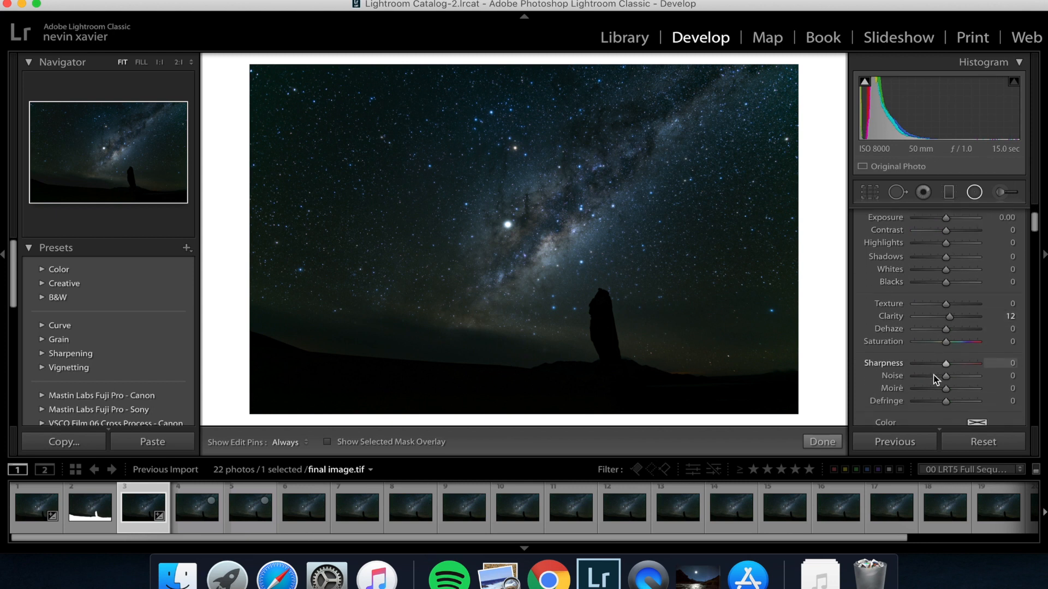
pyautogui.scroll(-5, 934, 375)
pyautogui.click(900, 390)
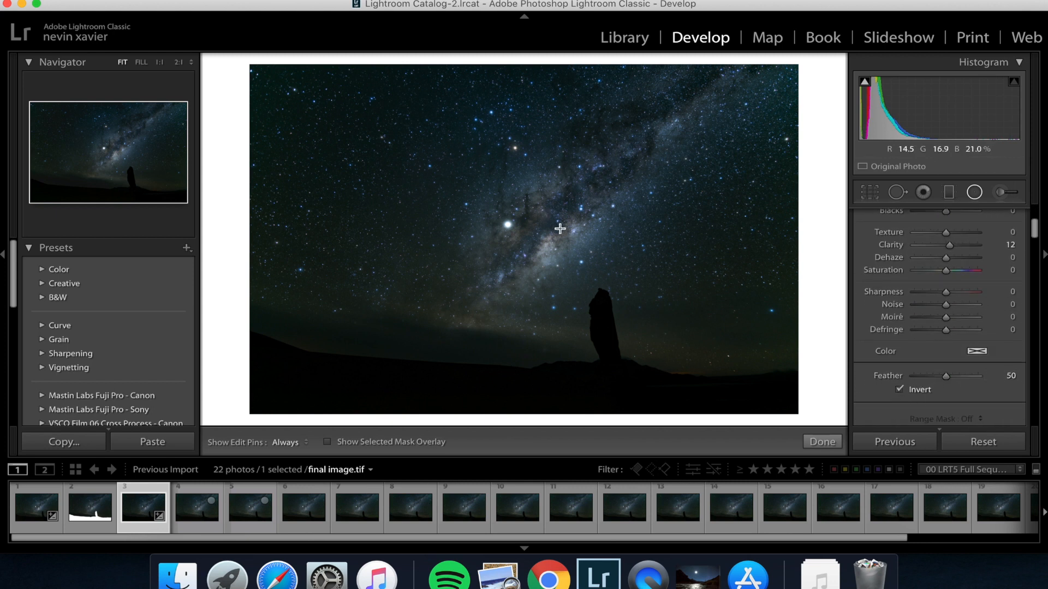
pyautogui.moveTo(560, 229); pyautogui.dragTo(328, 298)
pyautogui.moveTo(397, 276); pyautogui.dragTo(456, 358)
pyautogui.moveTo(562, 228); pyautogui.dragTo(530, 242)
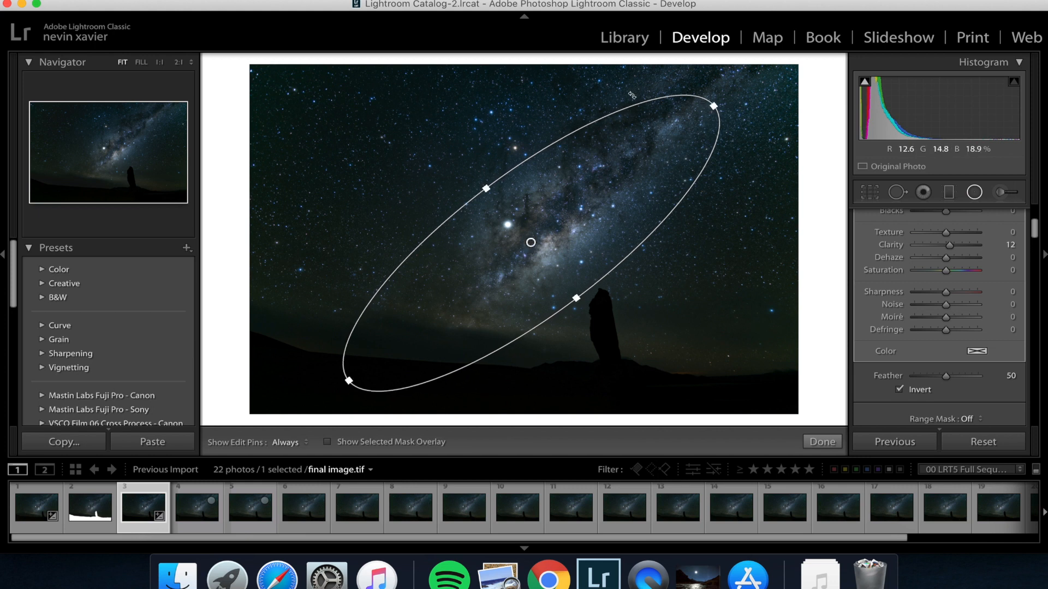
pyautogui.moveTo(632, 100); pyautogui.dragTo(633, 101)
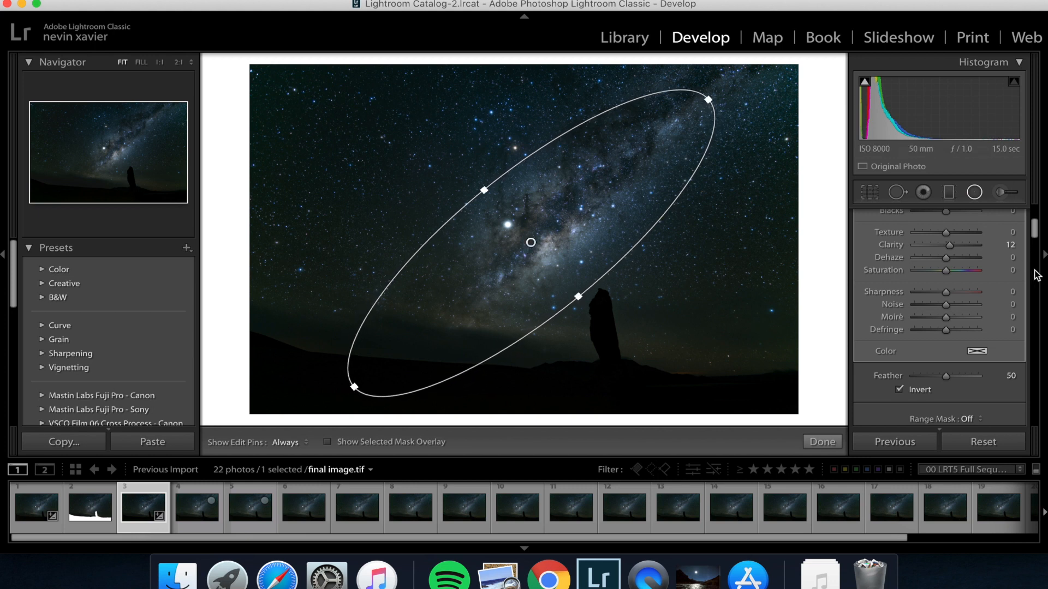
# - Set the radial filter's Dehaze to 6 and Saturation to 5, and close the filter
pyautogui.scroll(5, 963, 296)
pyautogui.scroll(-2, 964, 296)
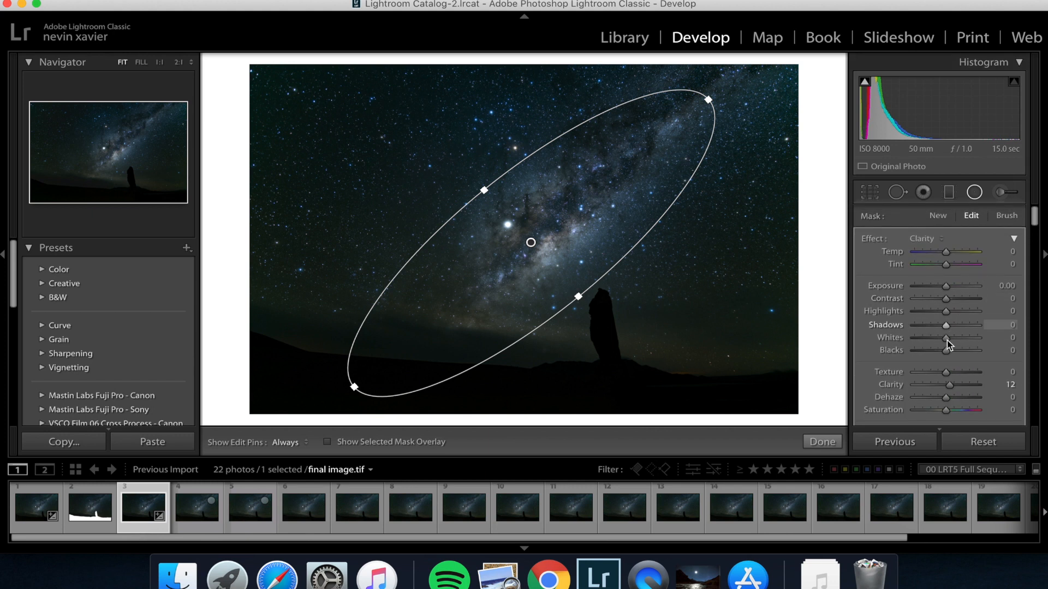
pyautogui.moveTo(947, 398); pyautogui.dragTo(948, 399)
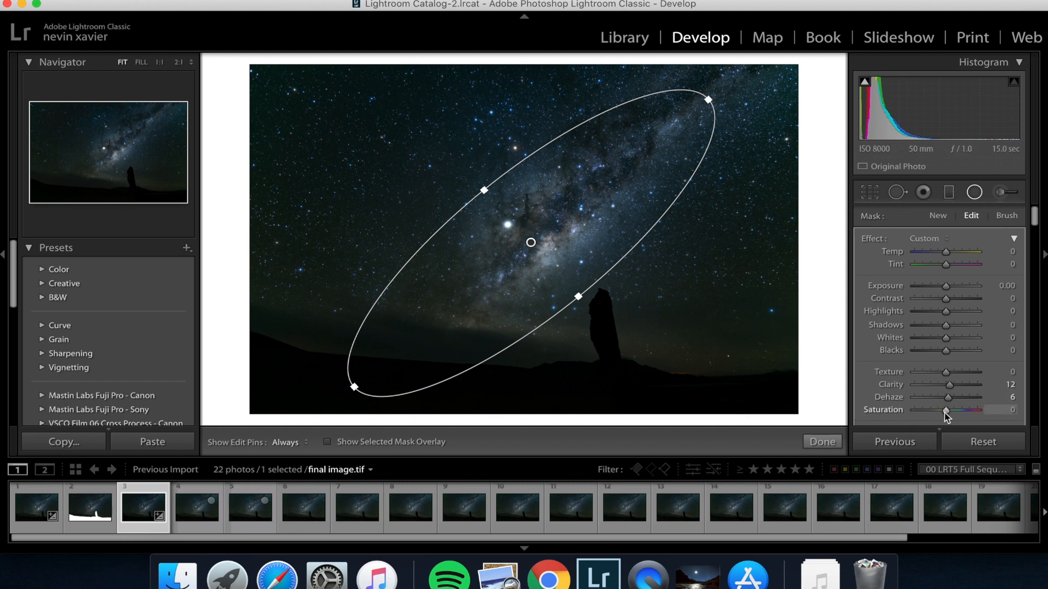
pyautogui.moveTo(945, 410); pyautogui.dragTo(948, 414)
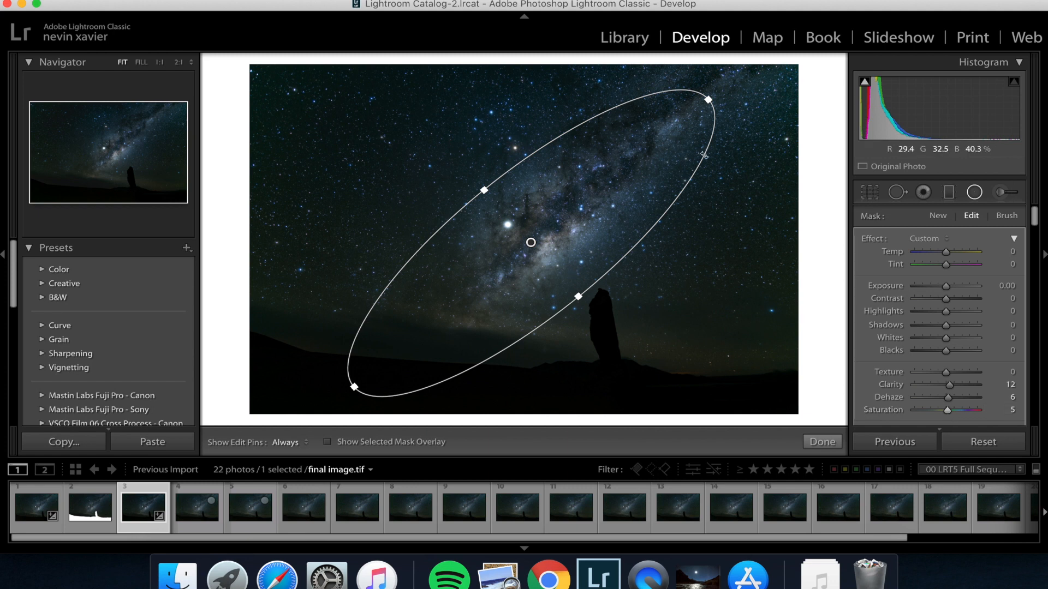
pyautogui.click(974, 194)
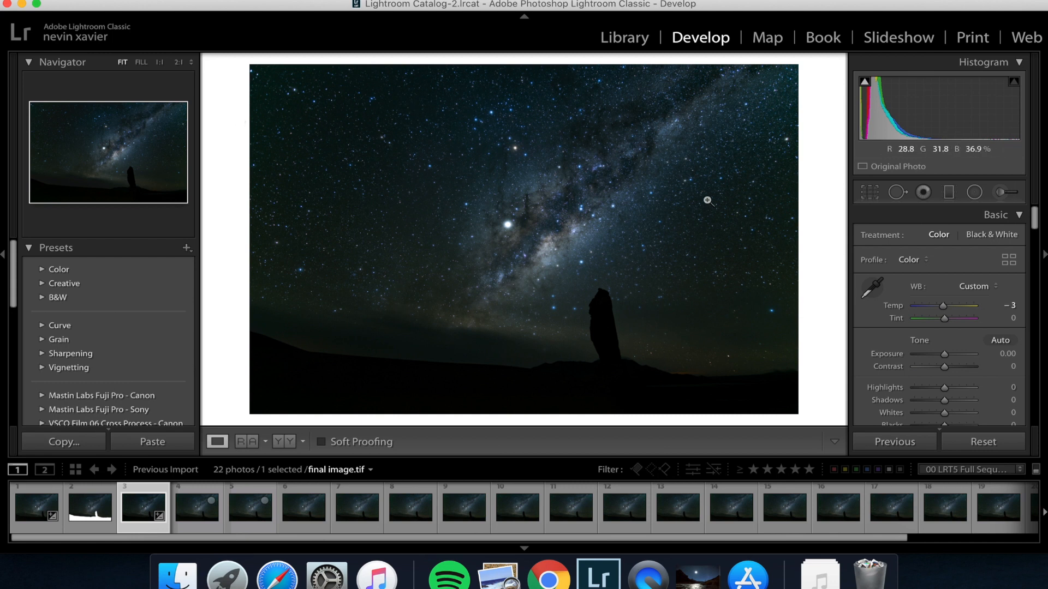
# - Inspect the noise and star detail of the stacked image at 2:1 in several areas of the sky
pyautogui.click(637, 268)
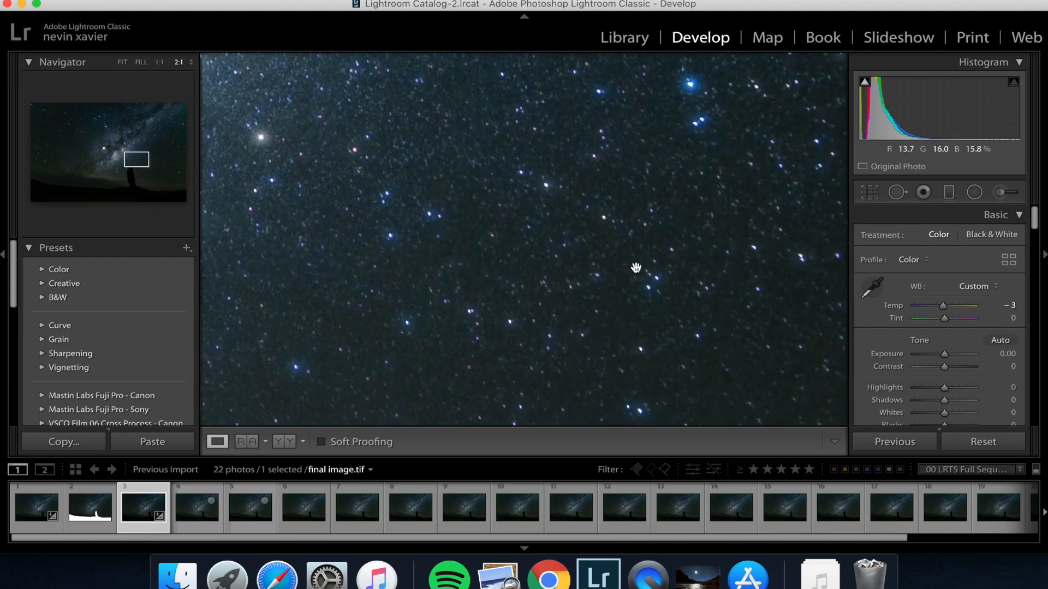
pyautogui.click(494, 222)
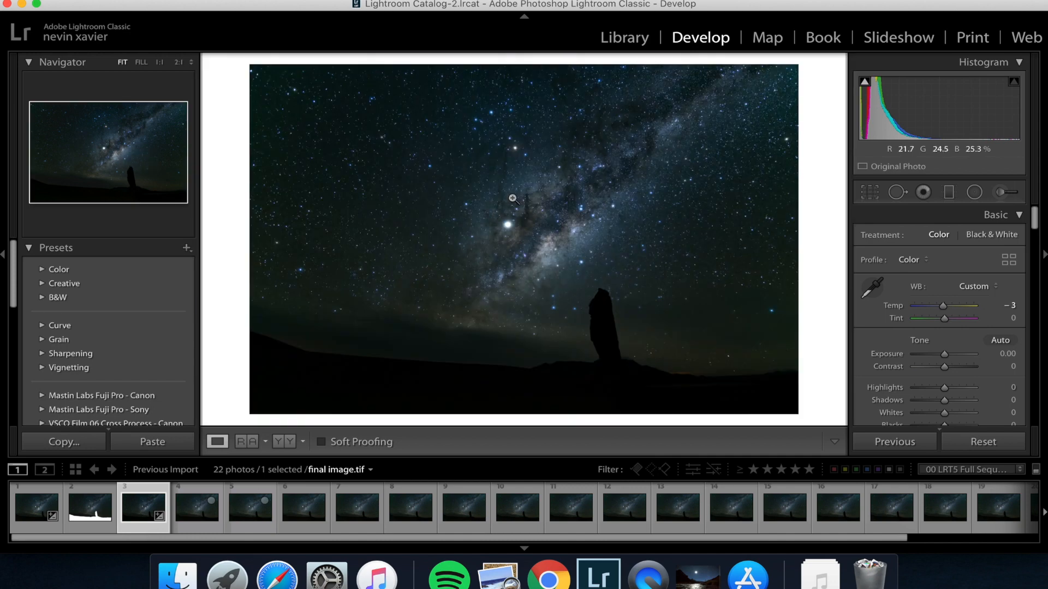
pyautogui.click(457, 152)
pyautogui.click(457, 150)
pyautogui.click(527, 119)
pyautogui.click(529, 119)
# - Switch to Finder, open final.jpg from the "bolivia timelapse edited" folder on the external drive, and view it at higher screen brightness
pyautogui.hotkey('ctrl', 'Up')
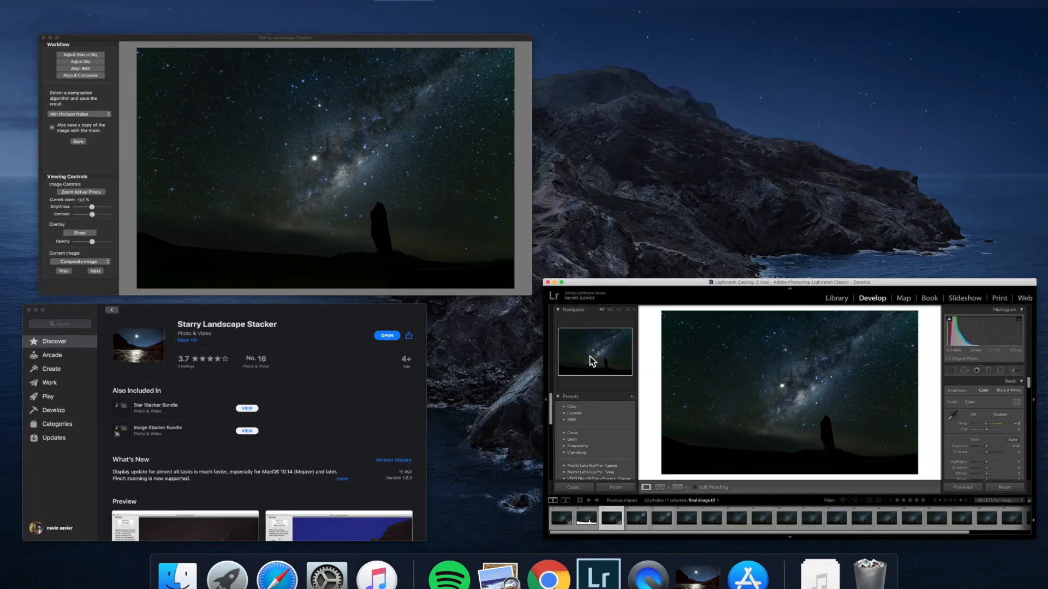
pyautogui.click(757, 404)
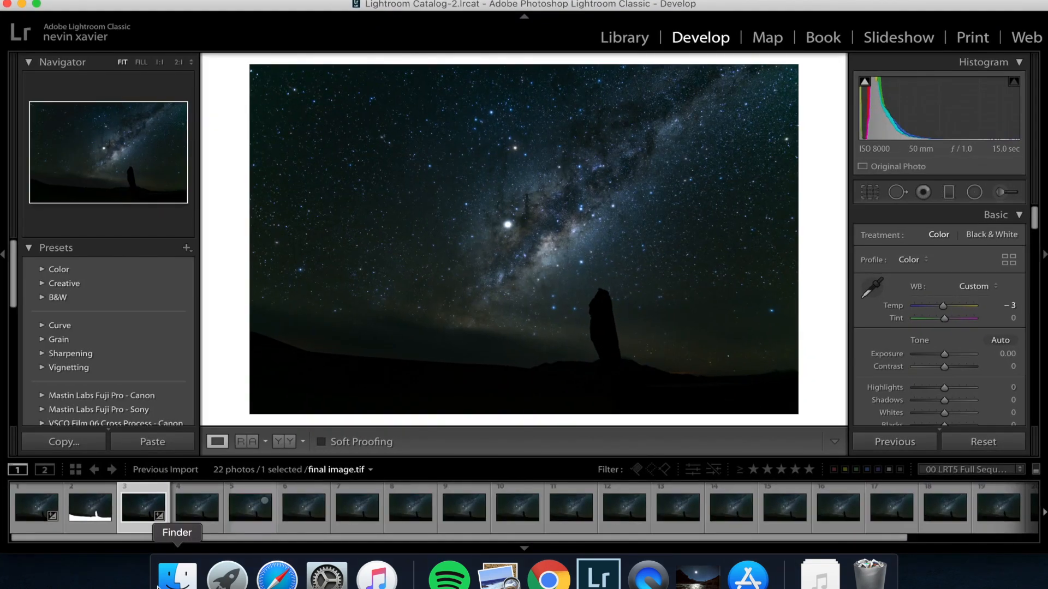
pyautogui.click(177, 574)
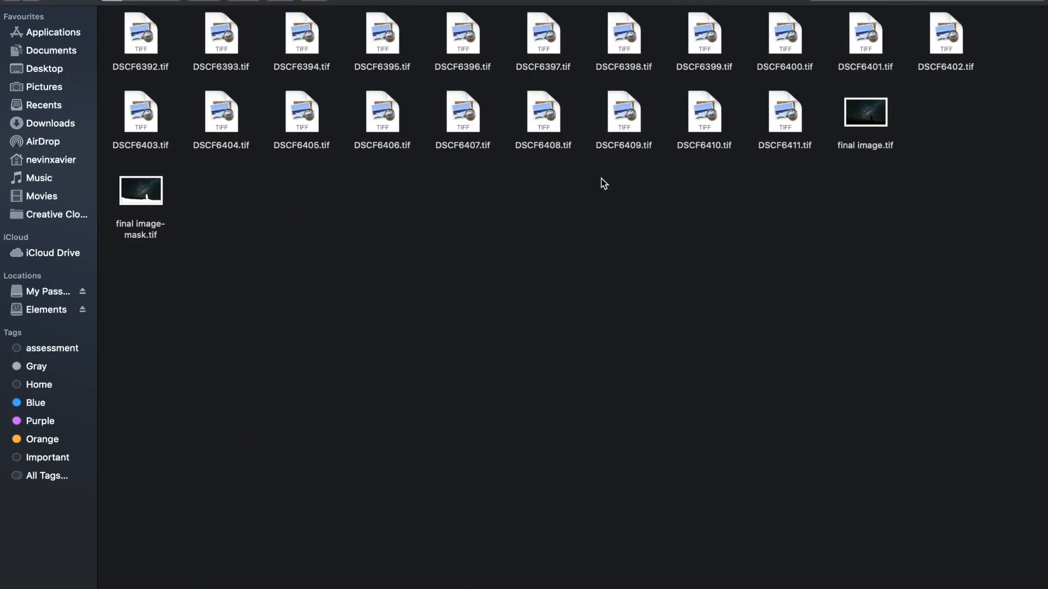
pyautogui.click(33, 292)
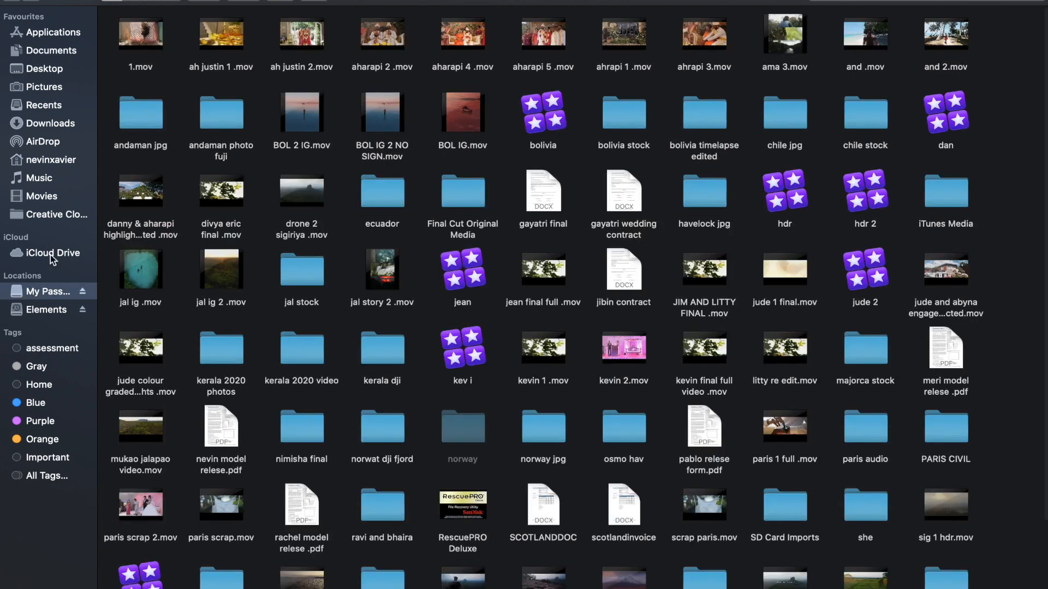
pyautogui.doubleClick(721, 119)
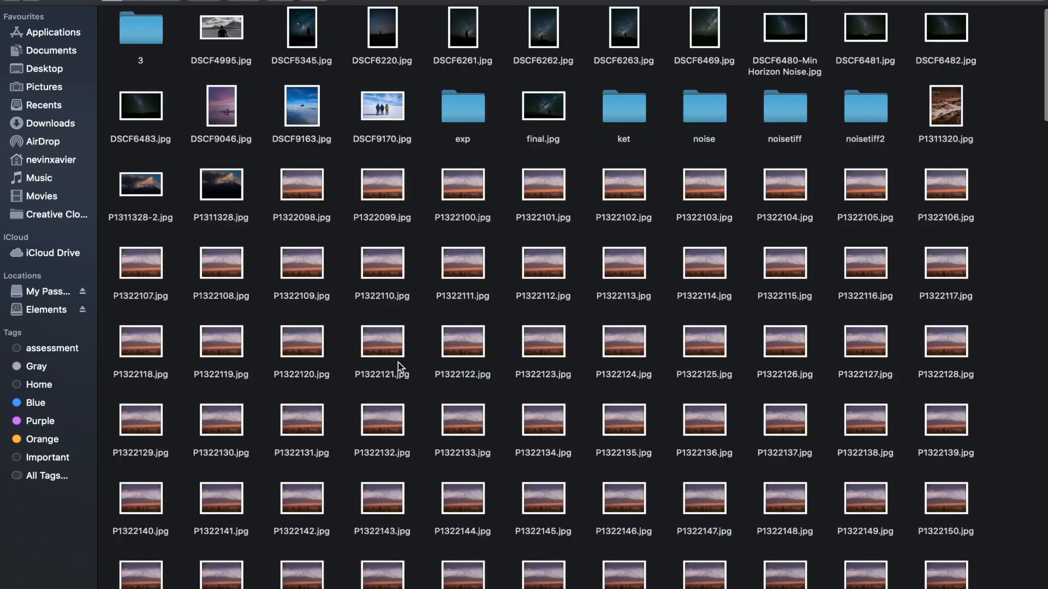
pyautogui.doubleClick(543, 105)
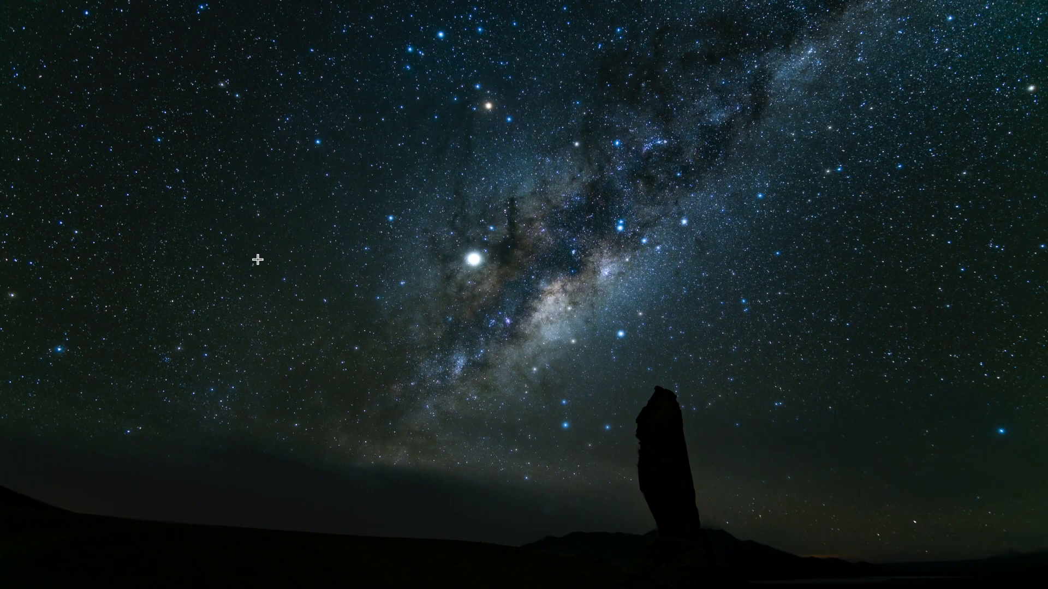
pyautogui.press('F2')
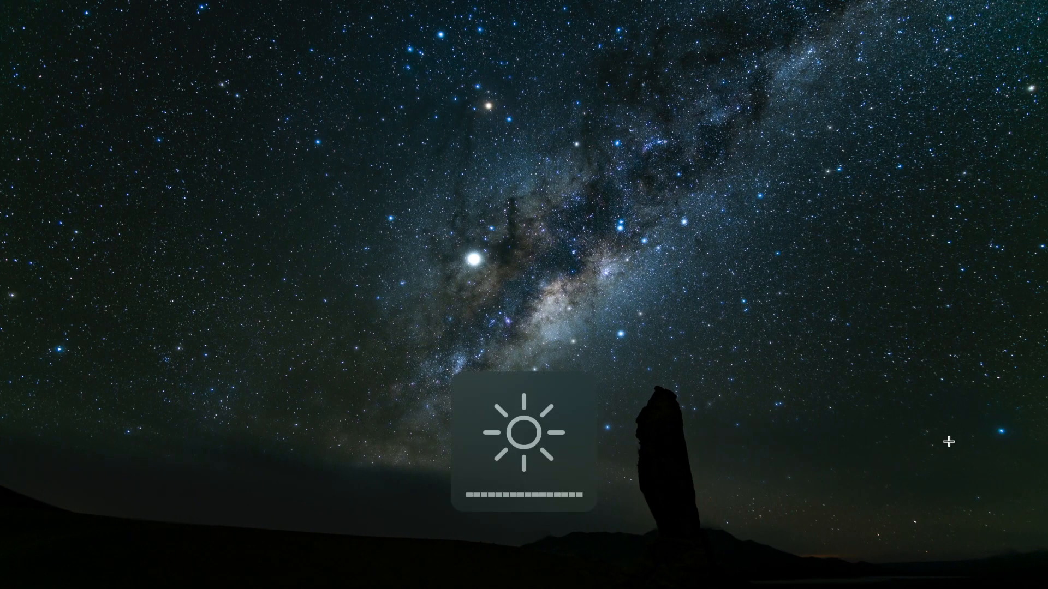